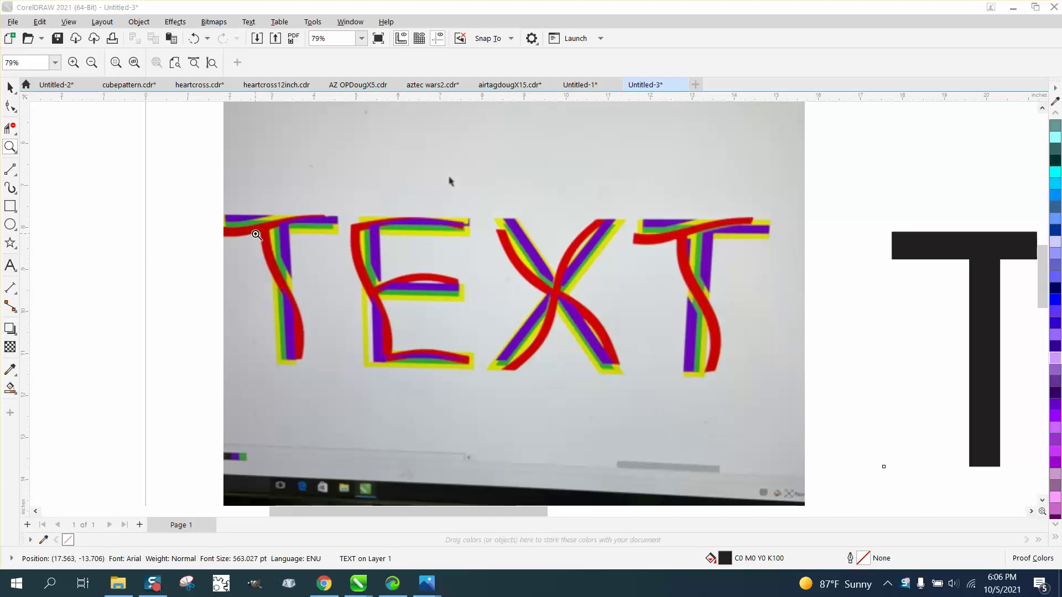
Remove the fill from the black TEXT lettering and give it a red outline.
click(11, 88)
scroll(175, 184, down, 2)
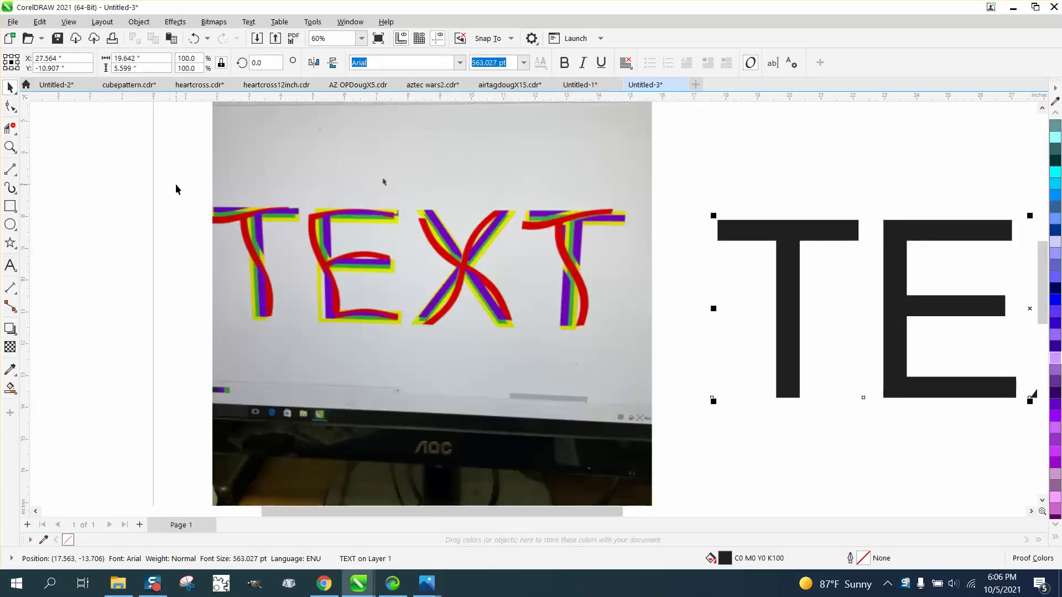
click(1055, 114)
click(1056, 118)
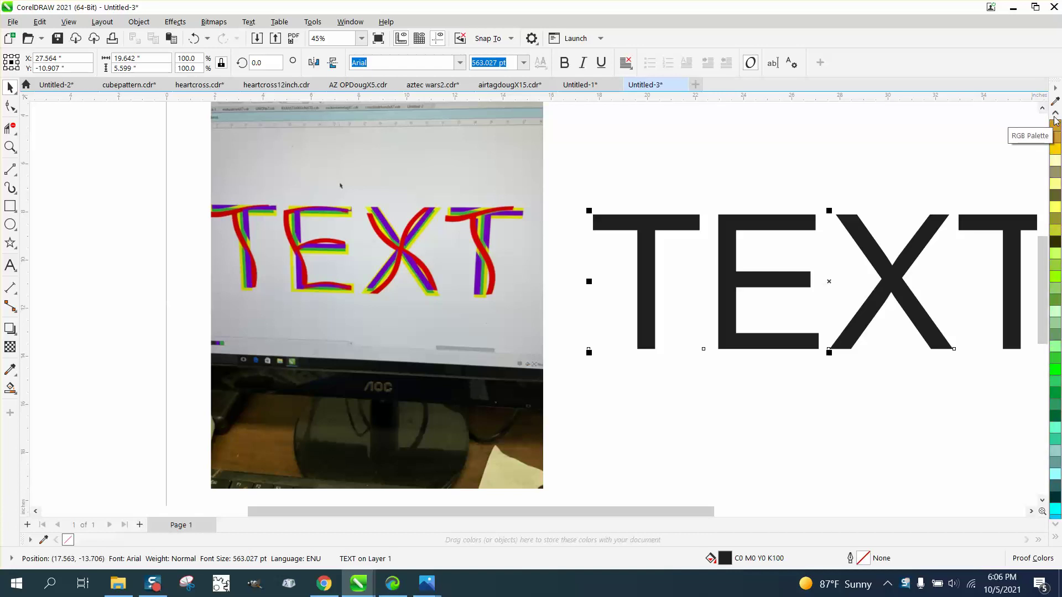
click(1055, 114)
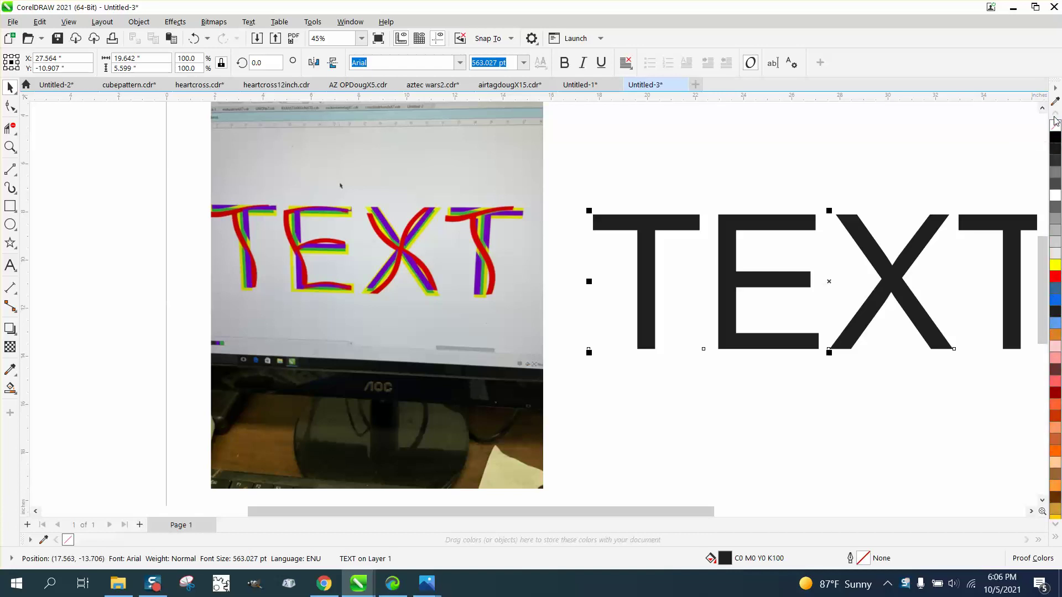
click(1055, 125)
right_click(1058, 280)
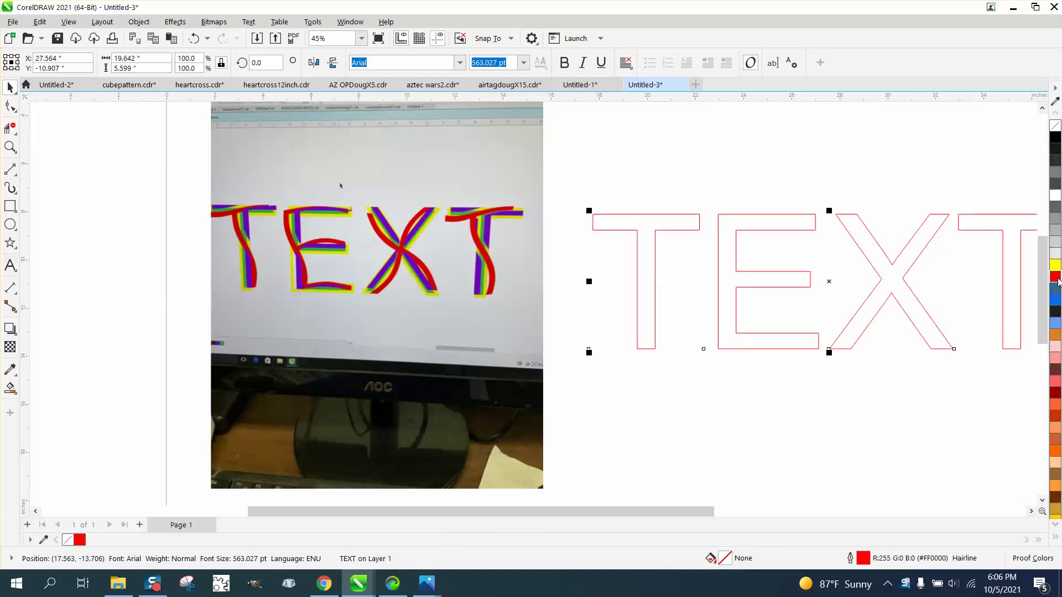
Apply a one-step inside contour with a 0.2-inch offset to the outlined TEXT lettering.
click(173, 21)
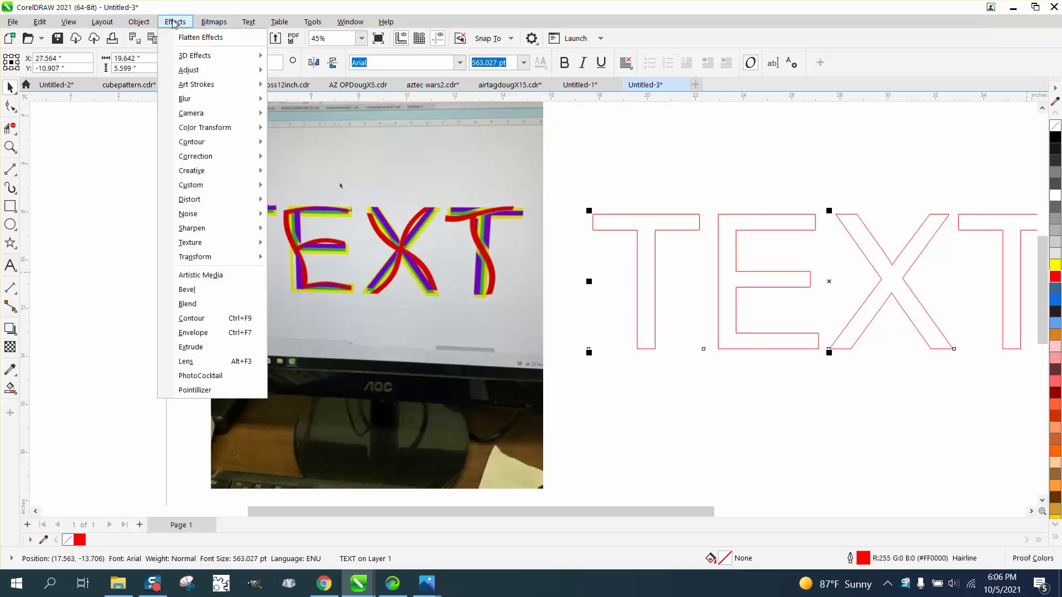
click(192, 319)
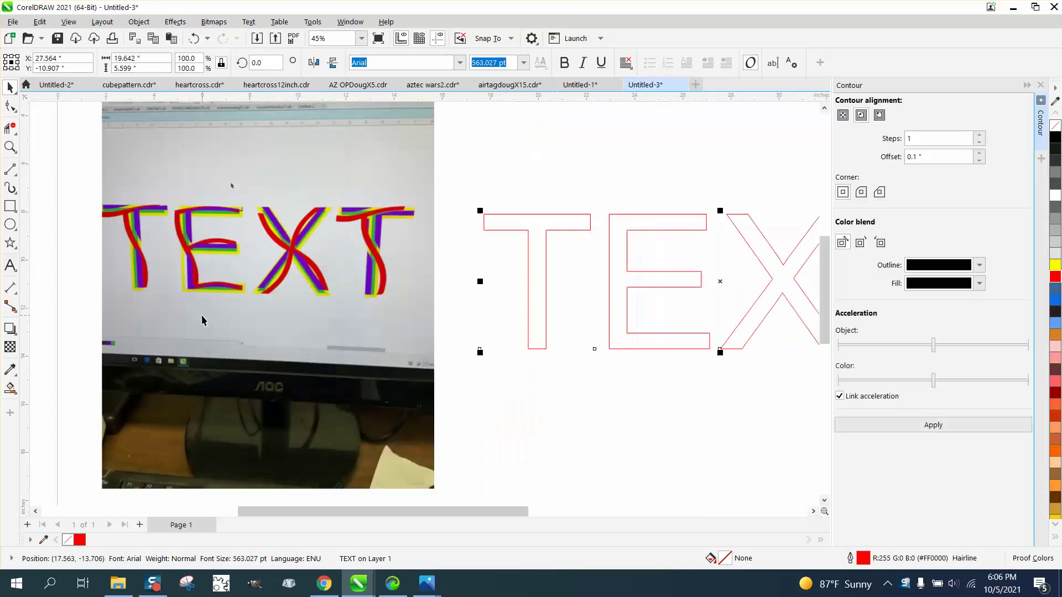
drag(941, 158, 885, 159)
key(BackSpace)
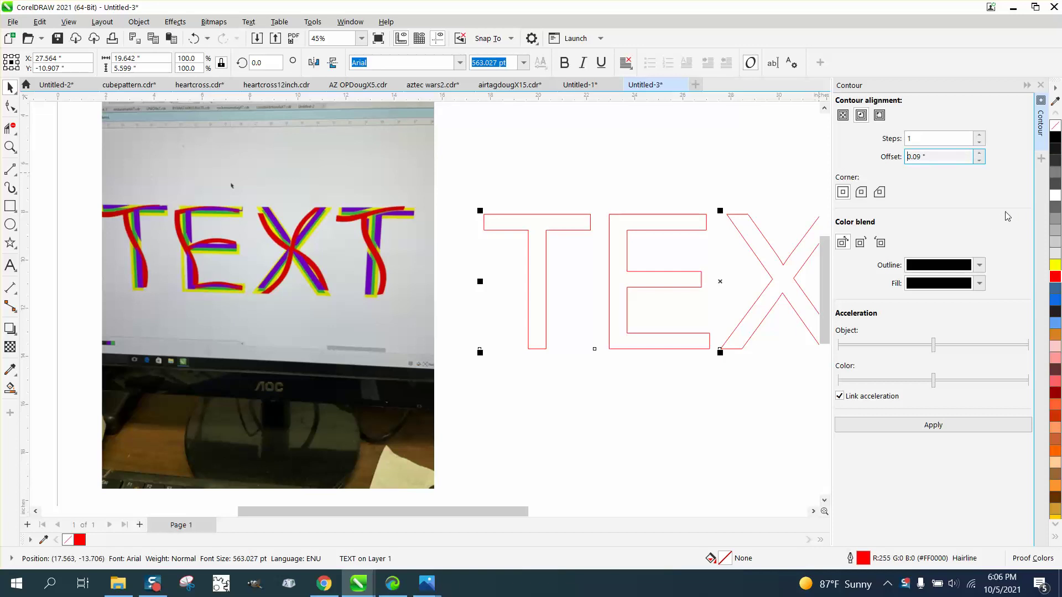
drag(944, 159, 874, 161)
key(Down)
drag(946, 157, 862, 160)
text(.2)
key(Return)
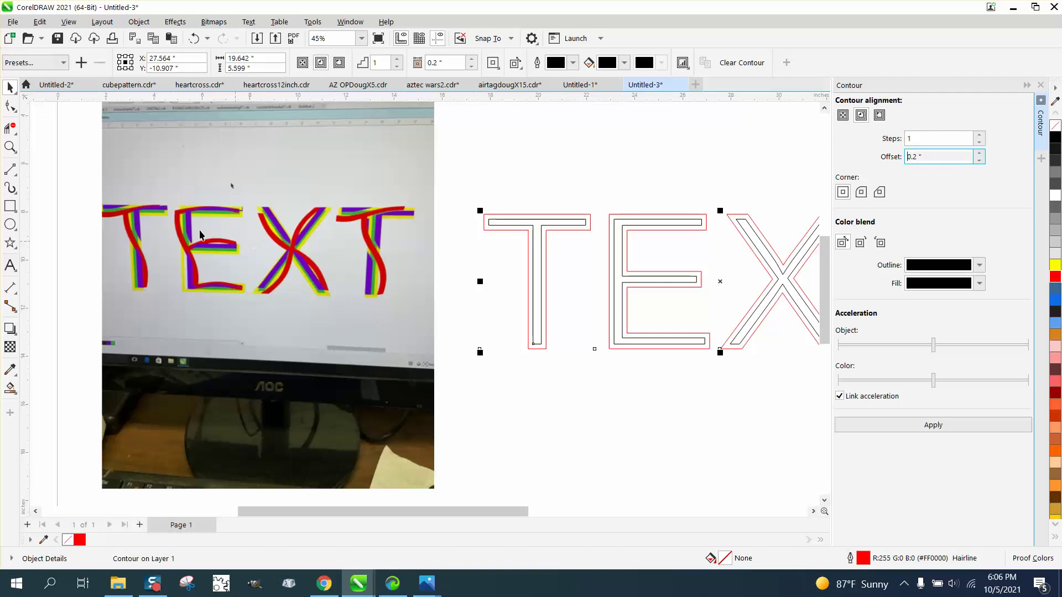
Use Smart Fill with yellow and no outline to fill the border band of all four contoured letters.
scroll(437, 223, down, 2)
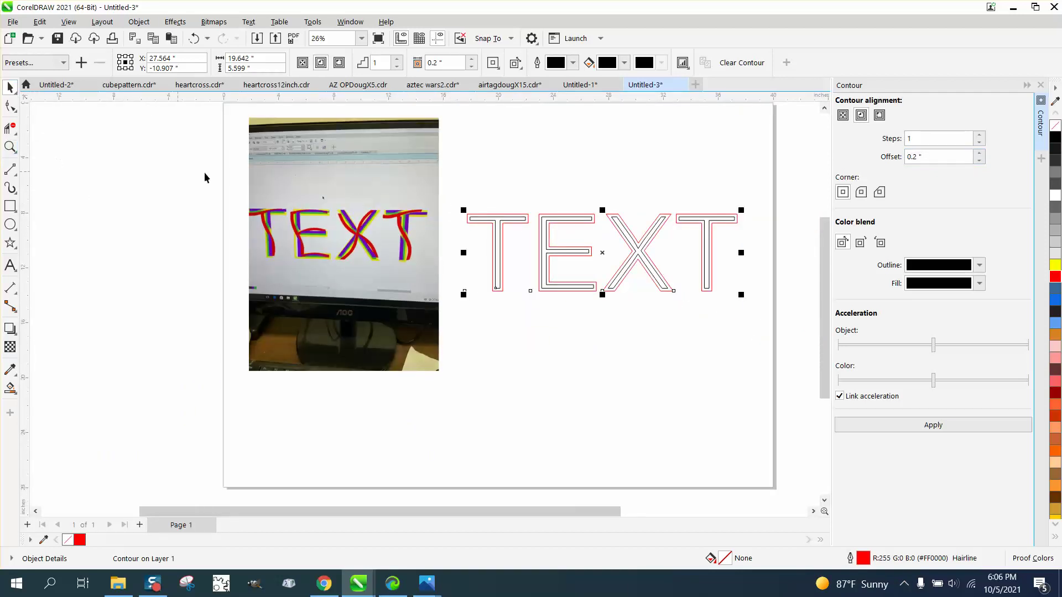
click(10, 147)
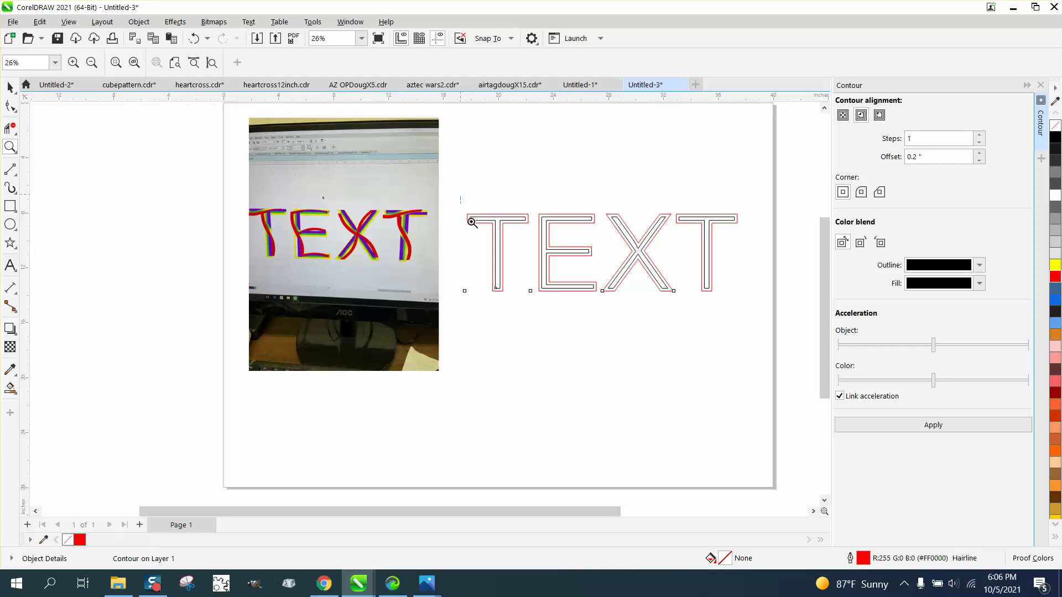
drag(470, 218, 767, 344)
scroll(542, 331, down, 2)
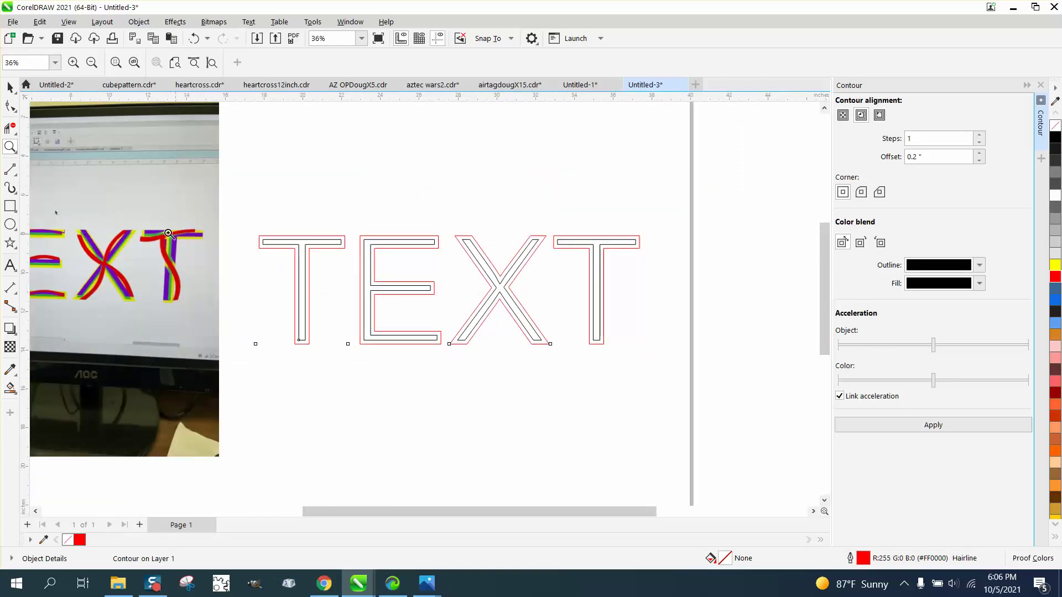
click(18, 396)
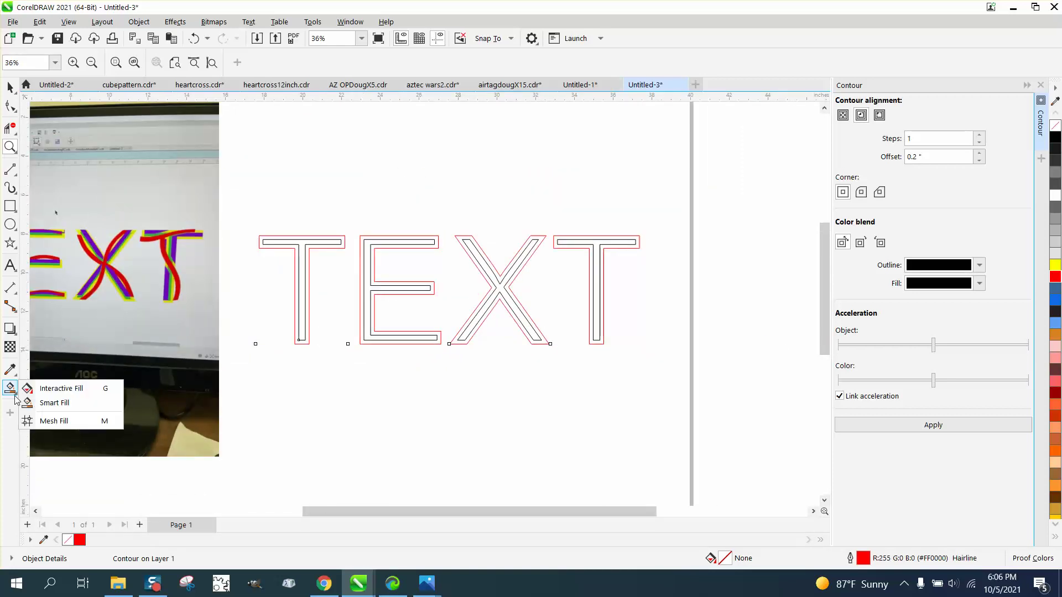
click(44, 403)
click(149, 63)
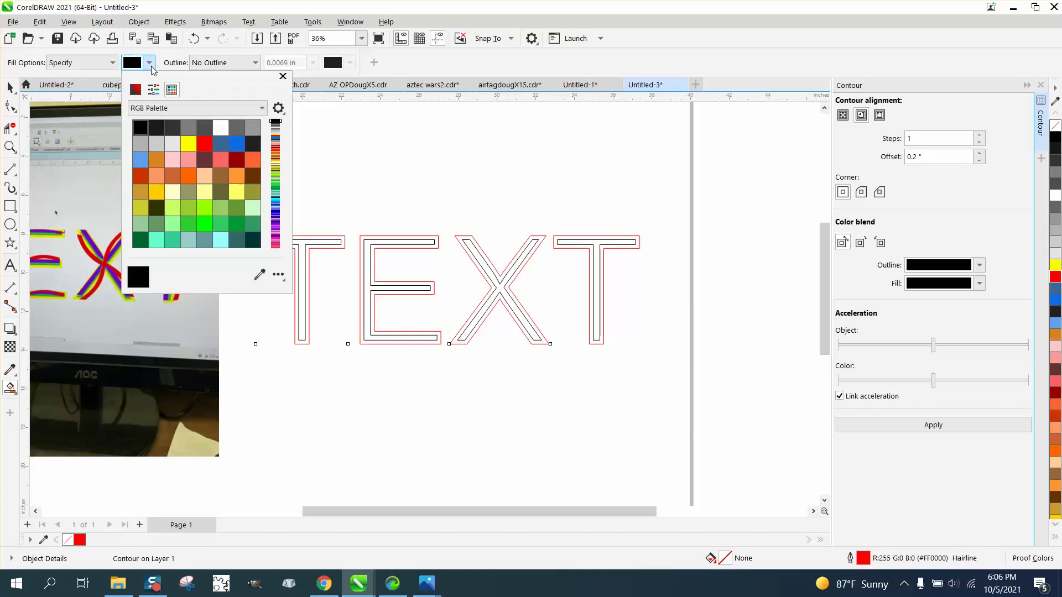
click(189, 143)
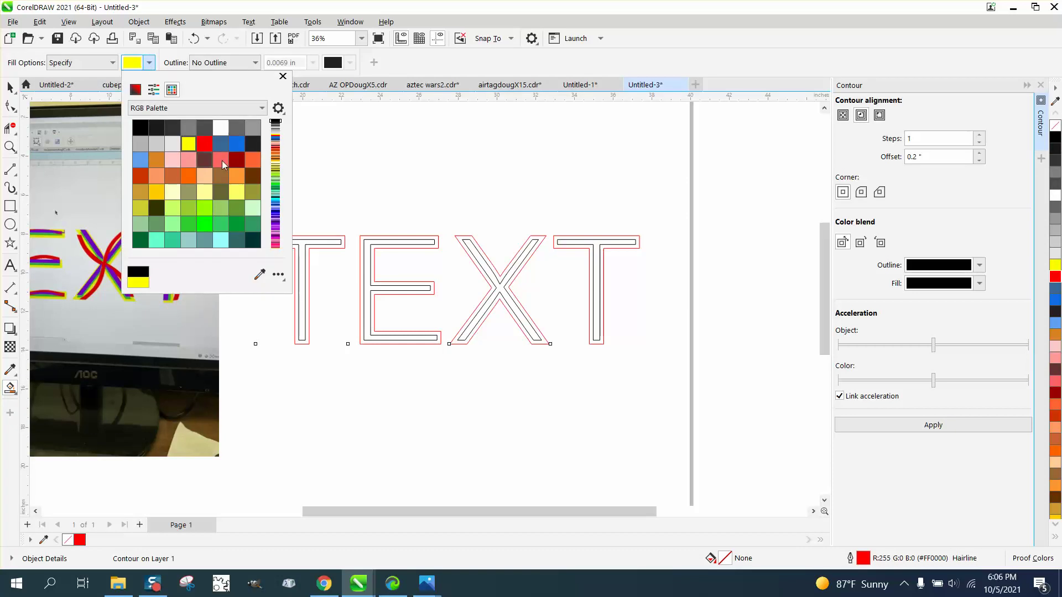
click(335, 242)
click(333, 238)
click(366, 238)
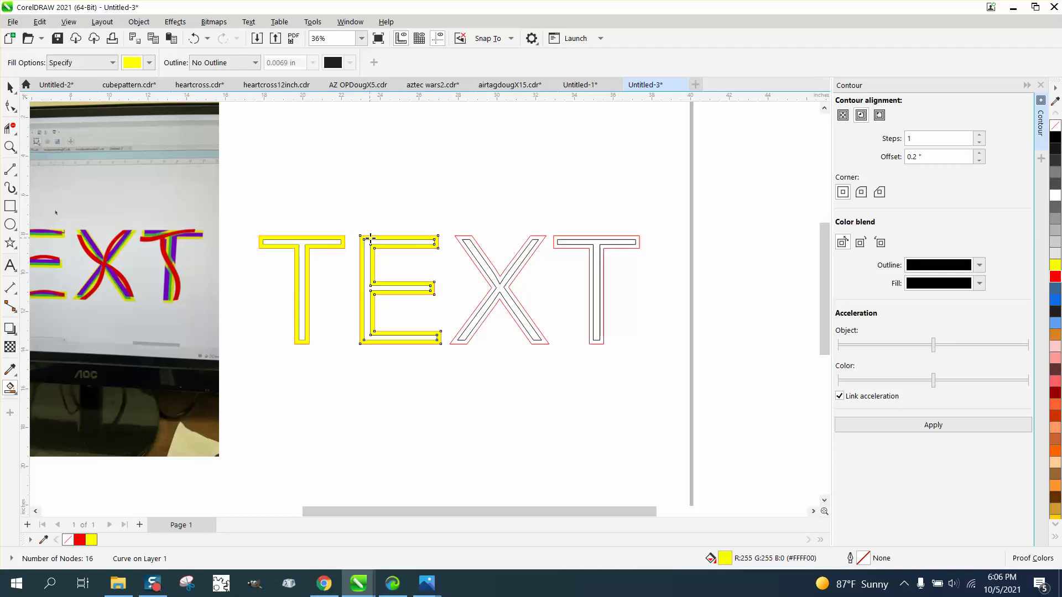
click(469, 238)
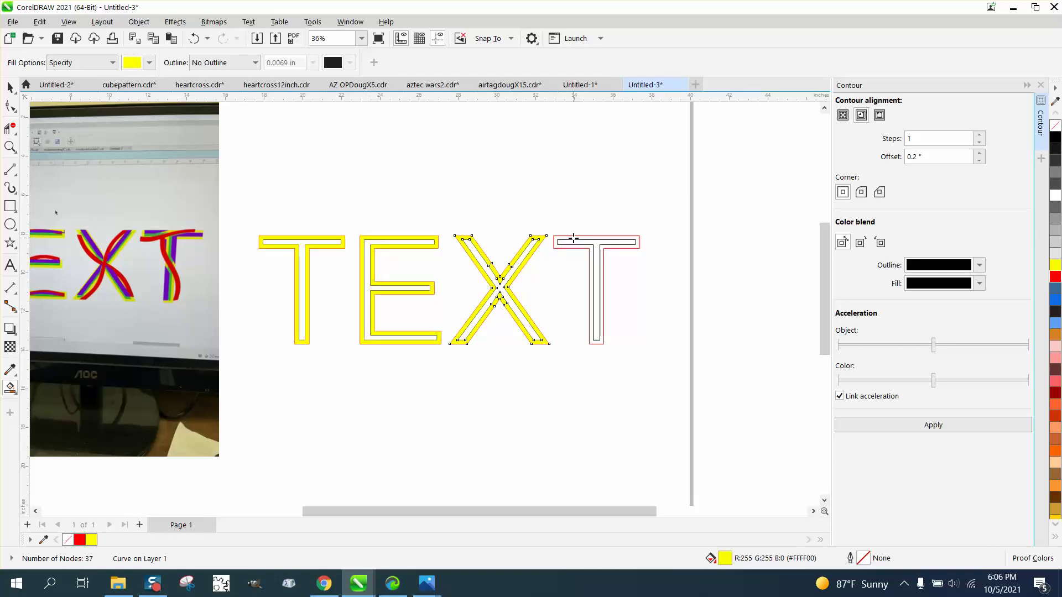
click(573, 239)
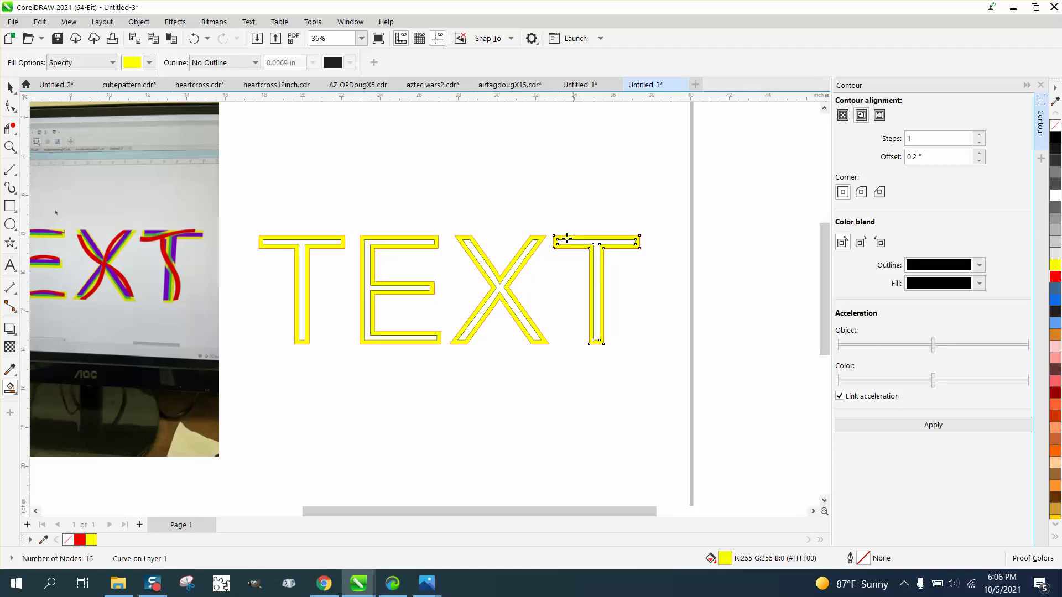
Smart Fill the inner shapes of all four letters with red, then deselect everything.
click(150, 63)
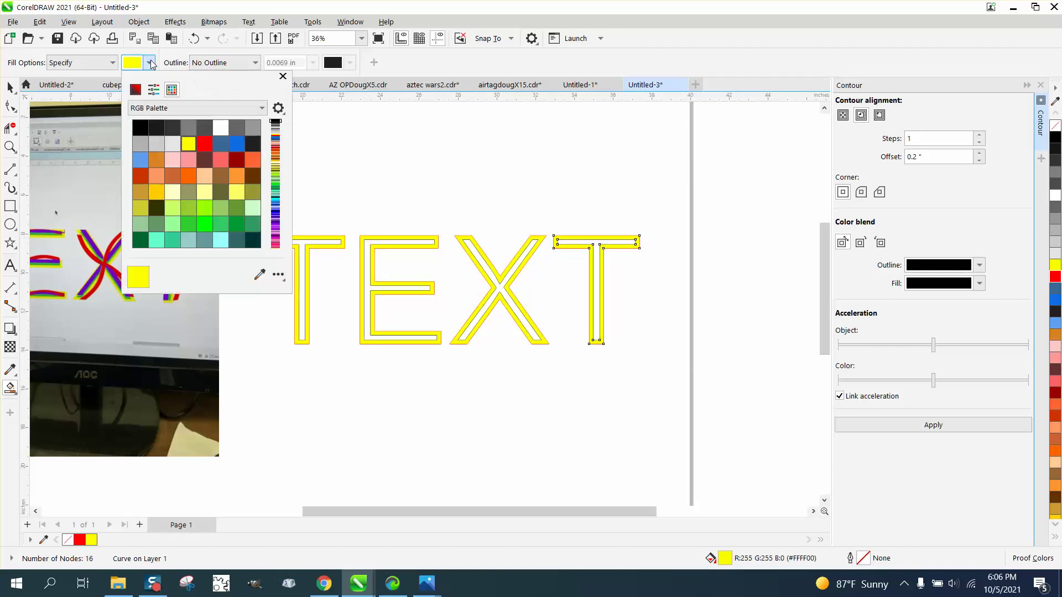
click(203, 145)
click(301, 248)
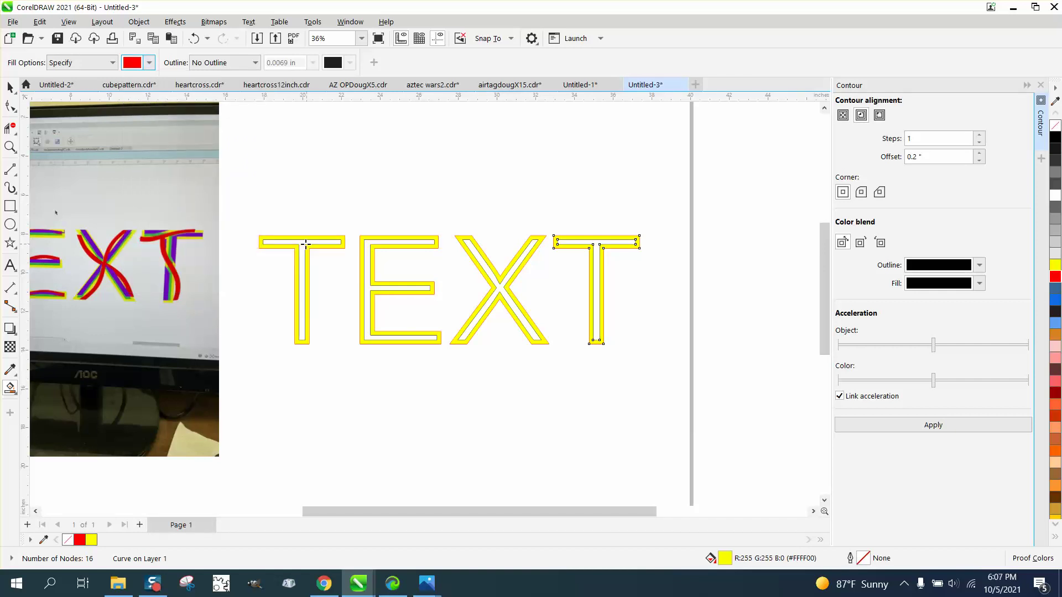
click(303, 242)
click(368, 244)
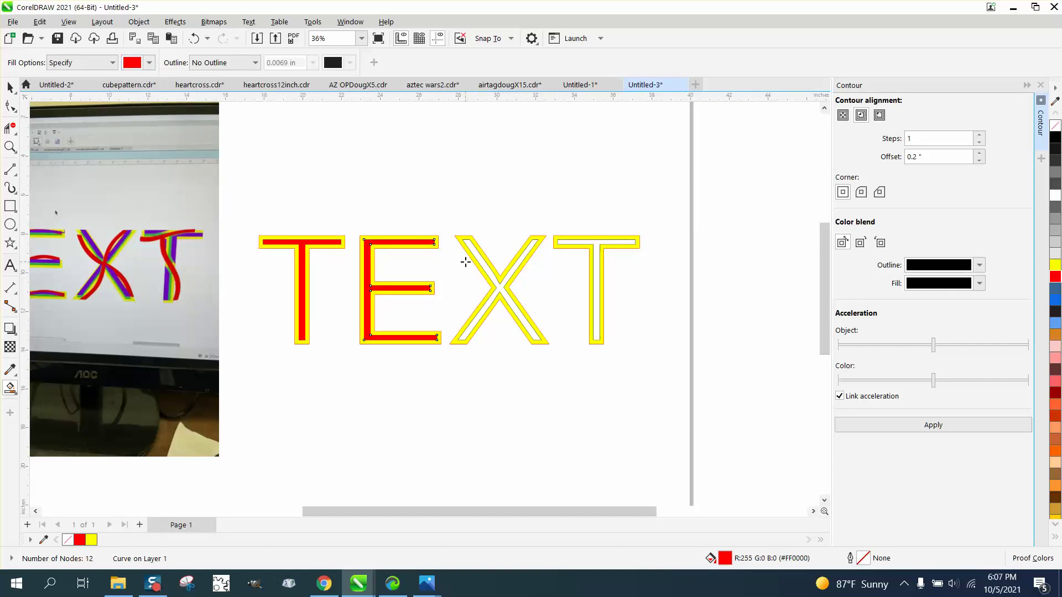
click(482, 260)
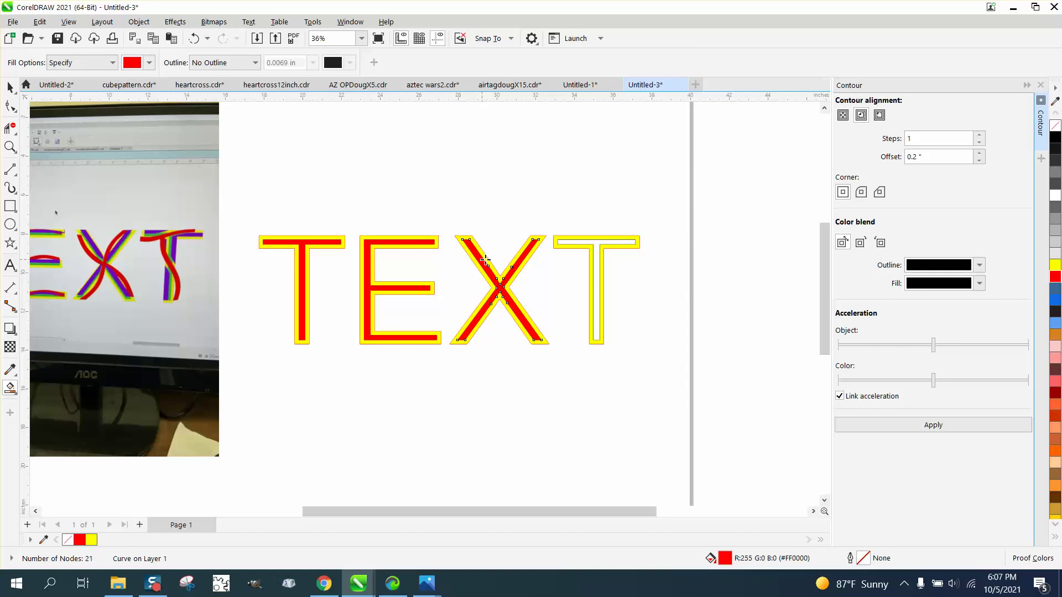
click(596, 245)
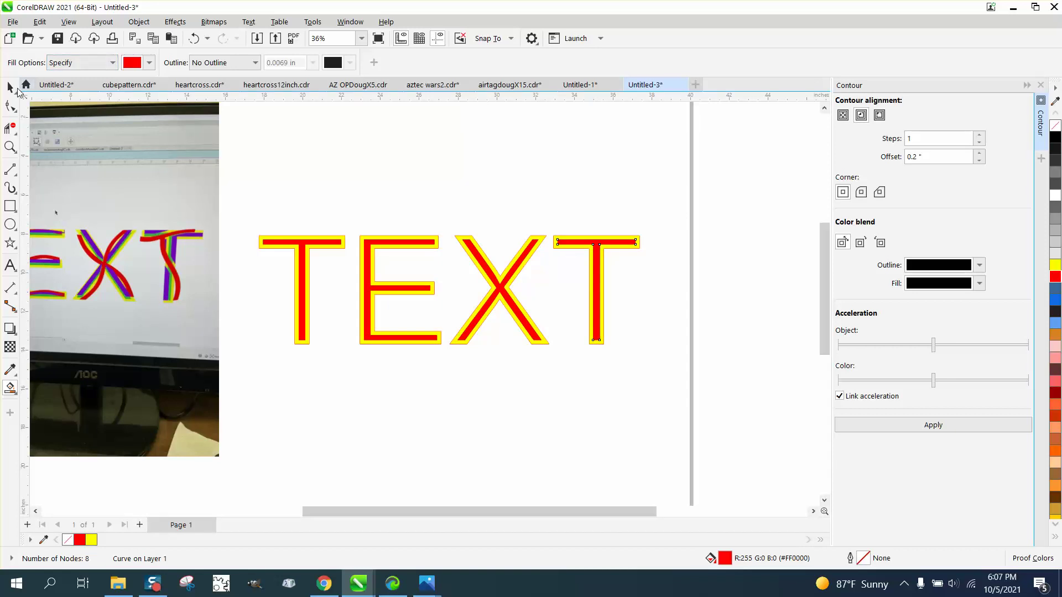
key(space)
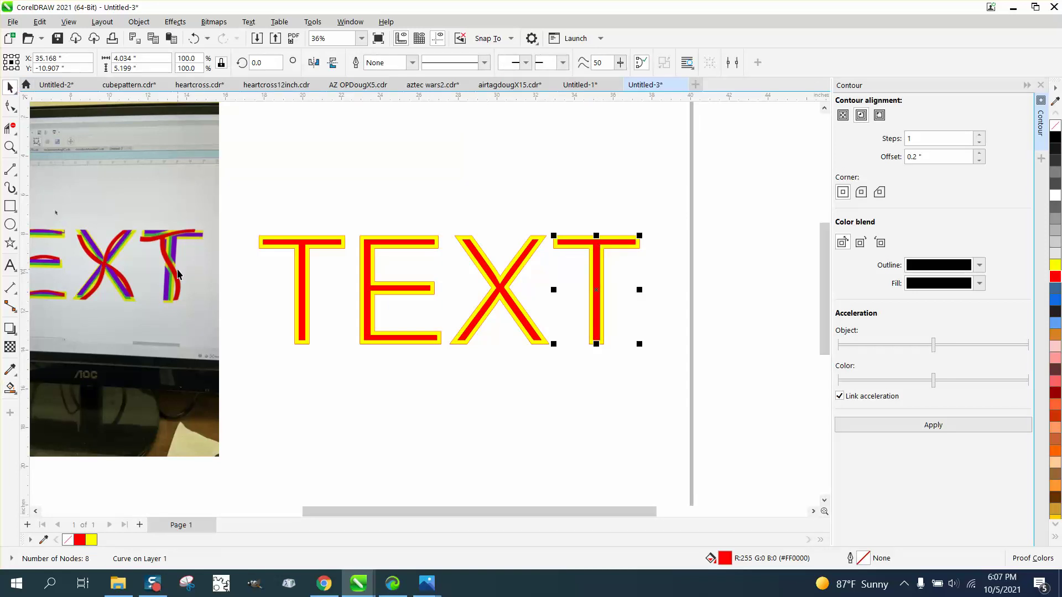
click(278, 216)
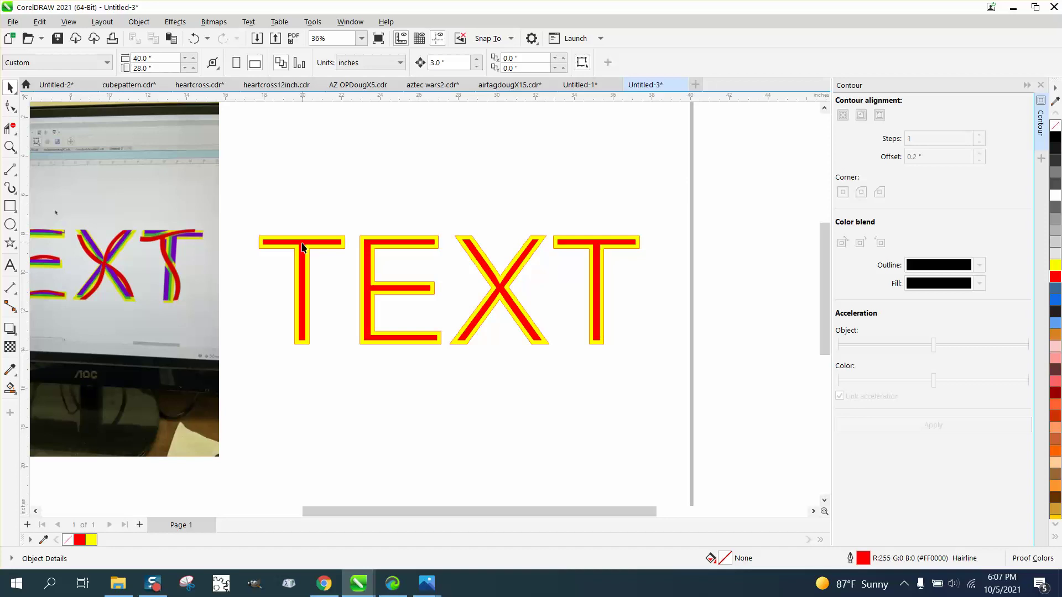
Select the first T's red inner shape and set up the Twirl tool with a 15-inch nib and a rate of 11.
click(301, 243)
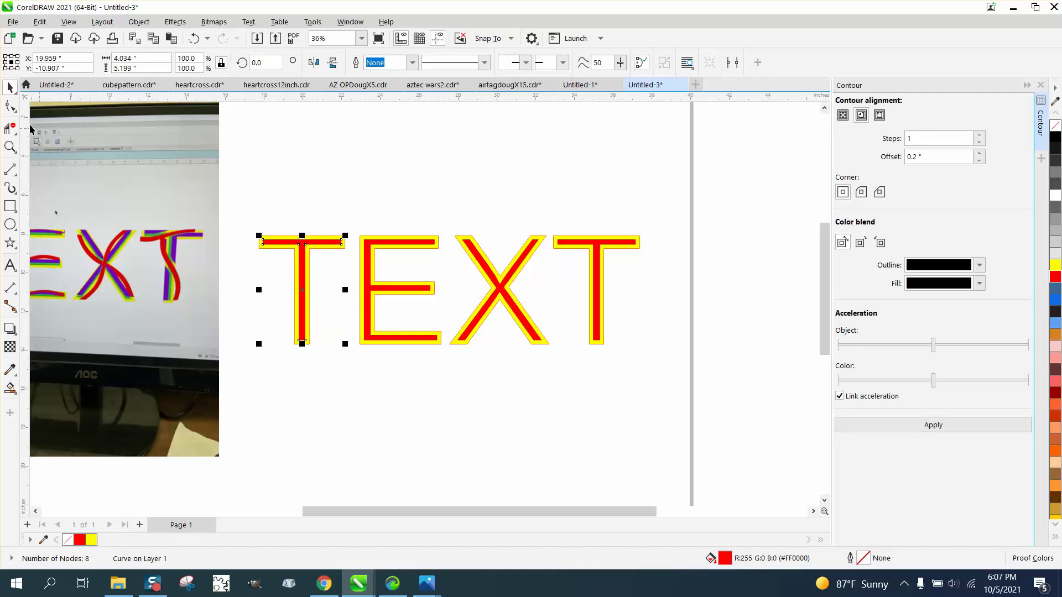
click(17, 112)
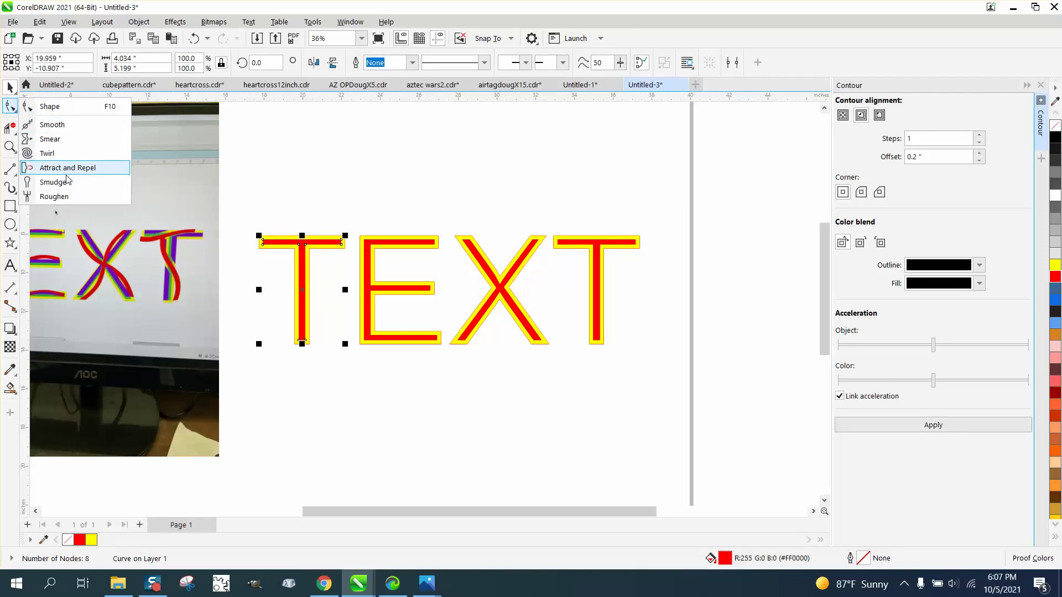
click(53, 153)
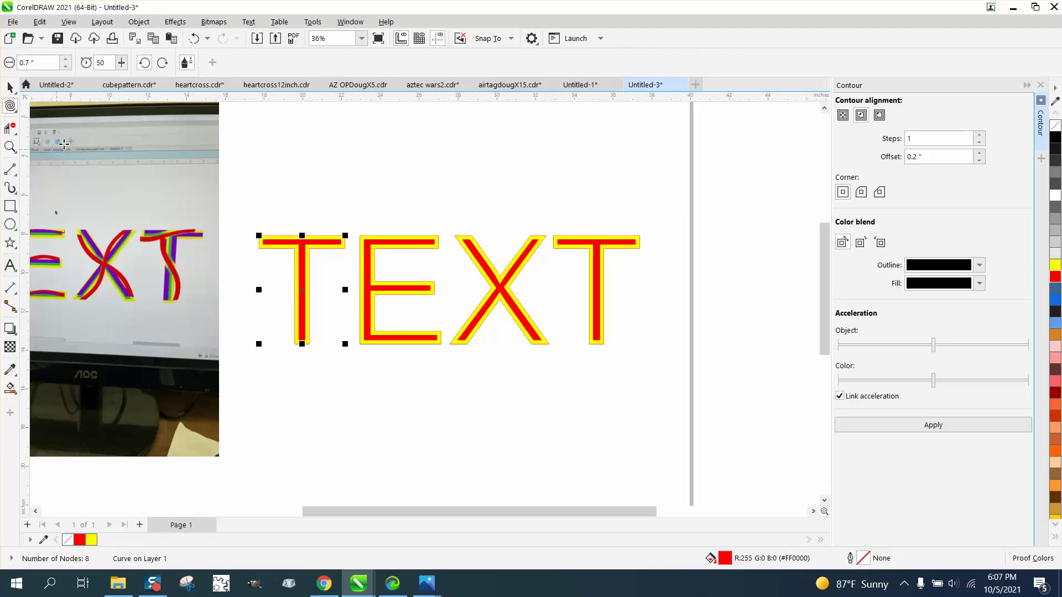
click(122, 62)
drag(120, 78, 96, 81)
drag(31, 65, 8, 67)
text(2)
key(Return)
drag(33, 63, 2, 66)
text(15)
key(Return)
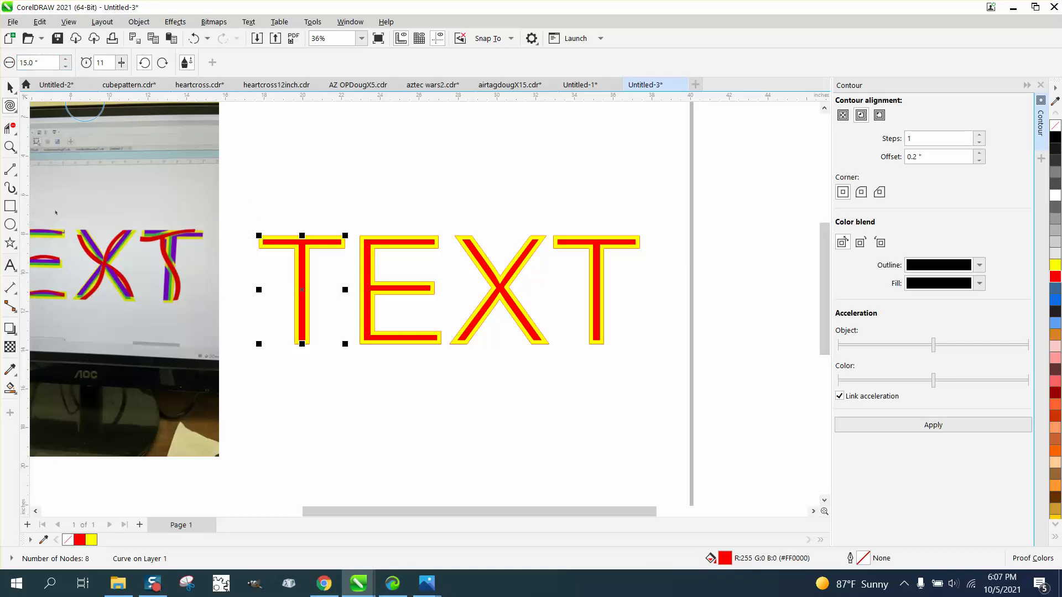
Twirl the red shapes of the first T and the E around their centres, undoing and redoing the E with a lighter twist.
click(301, 281)
drag(300, 281, 301, 281)
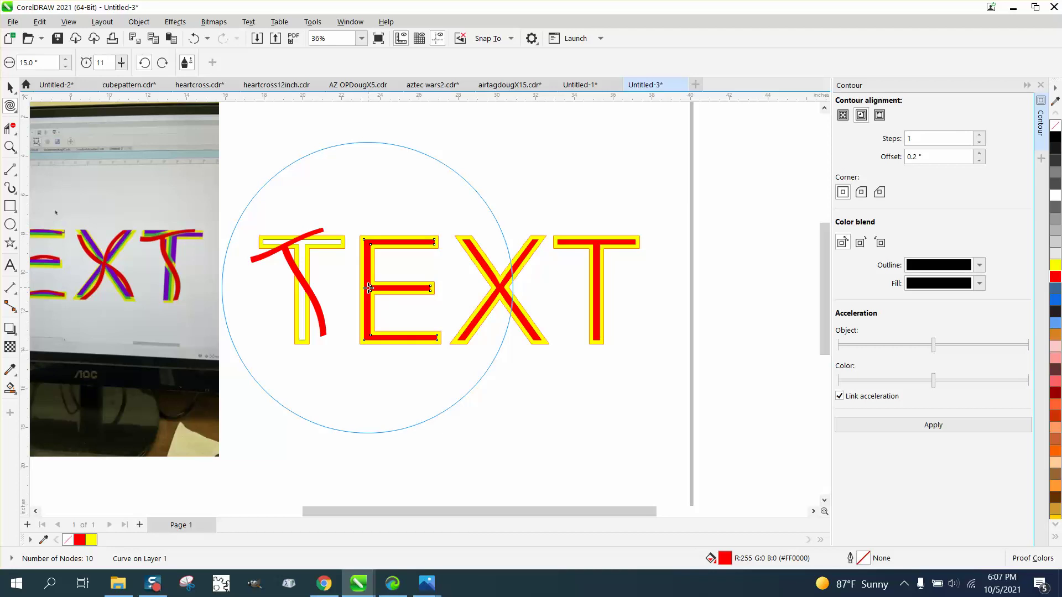
drag(368, 288, 369, 289)
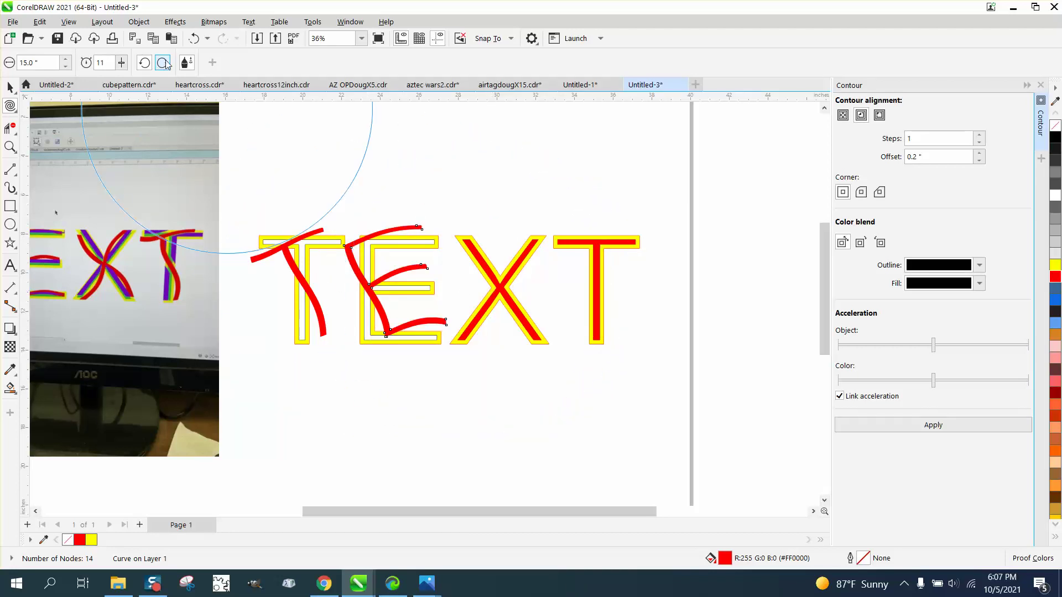
click(194, 39)
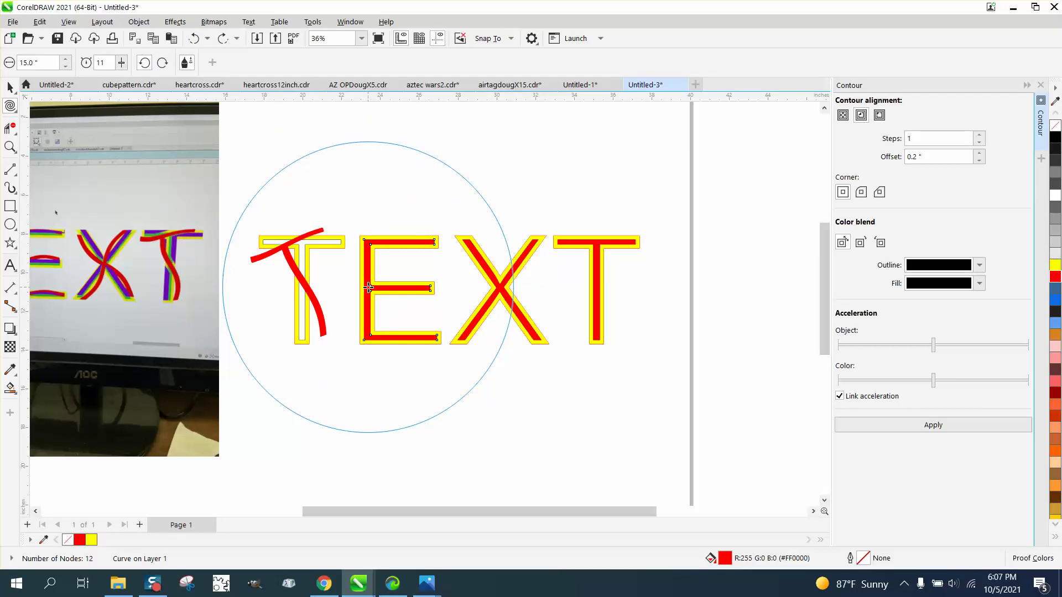
drag(368, 288, 369, 288)
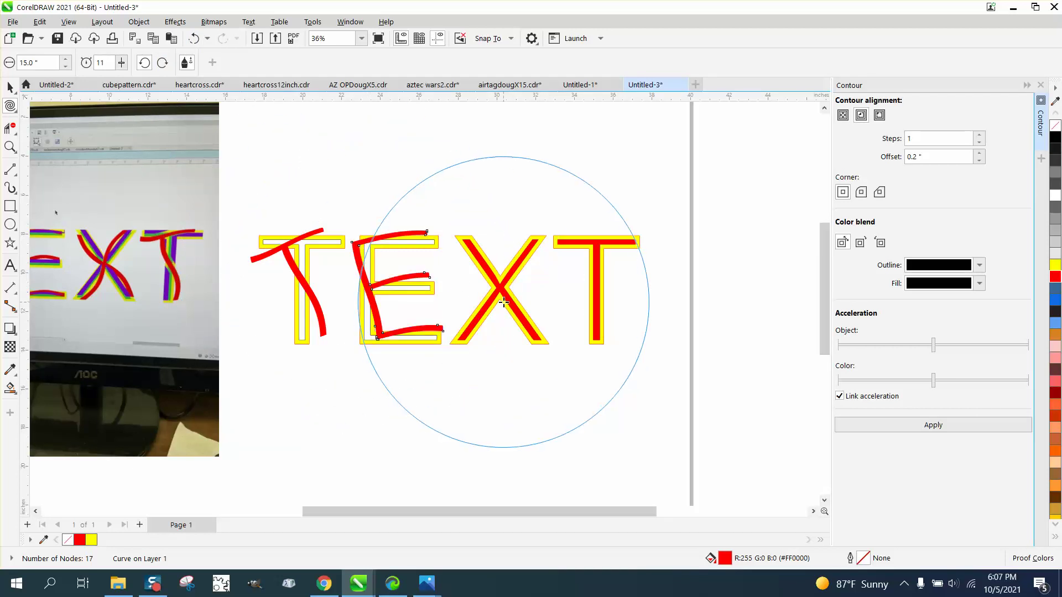
Twirl the red X around its crossing point, undoing the first attempt and repeating it with a lighter twist.
drag(500, 288, 500, 288)
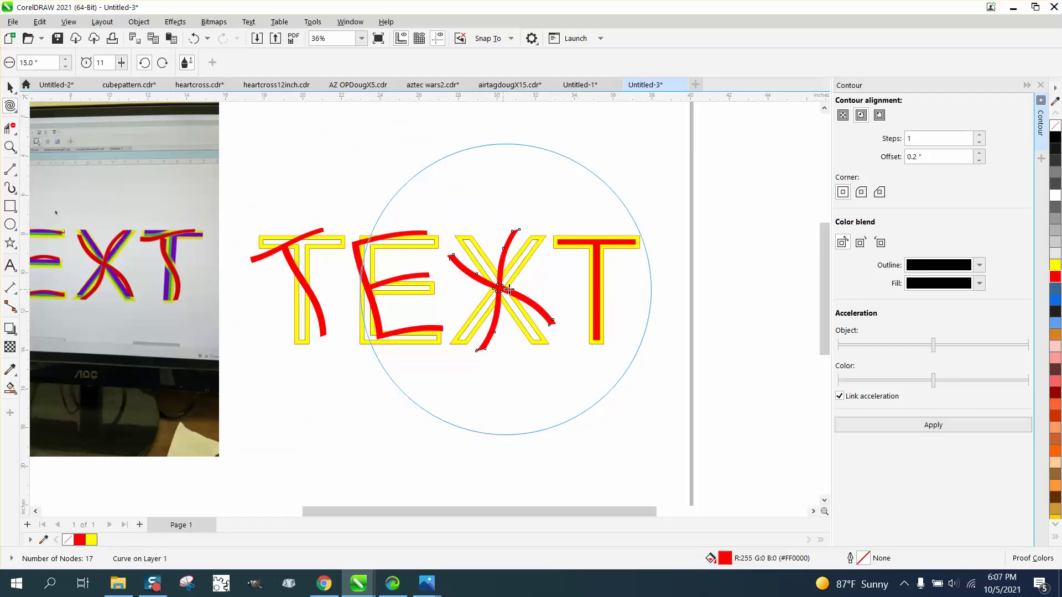
click(194, 38)
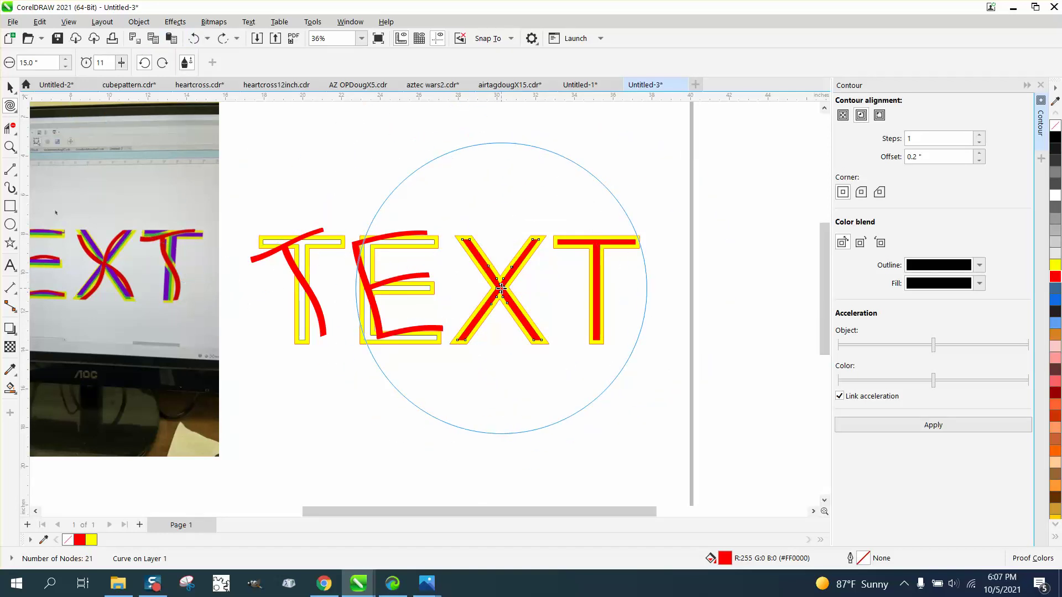
drag(501, 288, 502, 288)
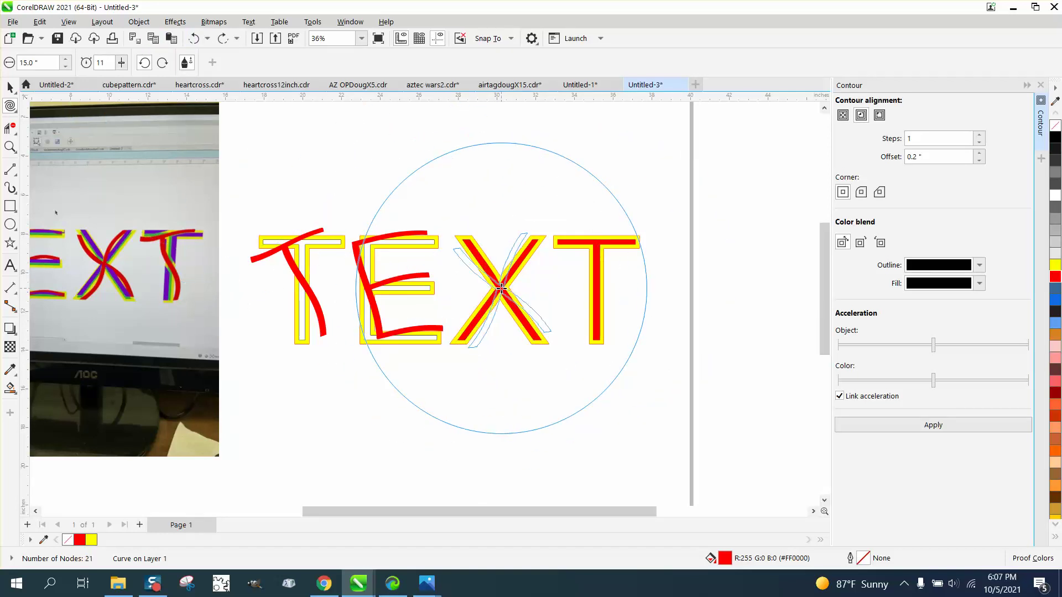
Twirl the last T's red inner shape around a point on its stem, matching the twist of the other letters.
click(595, 276)
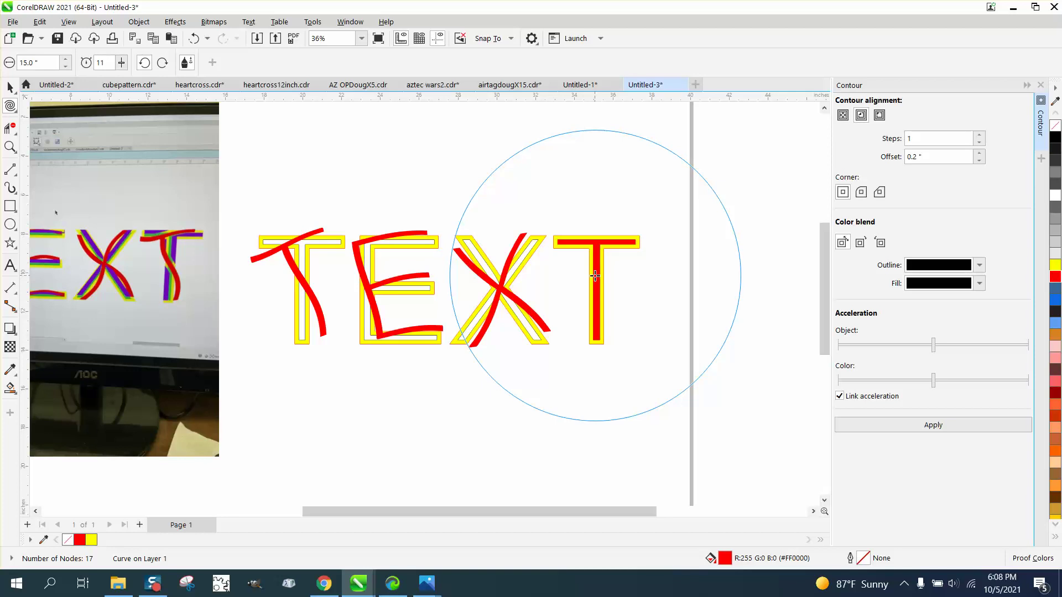
drag(595, 276, 595, 276)
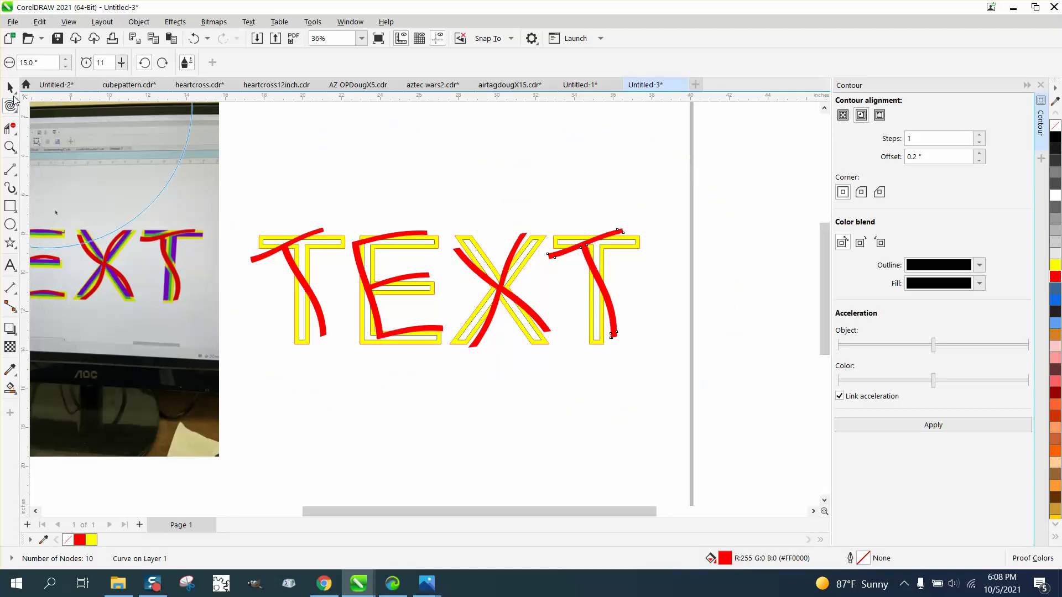
click(10, 87)
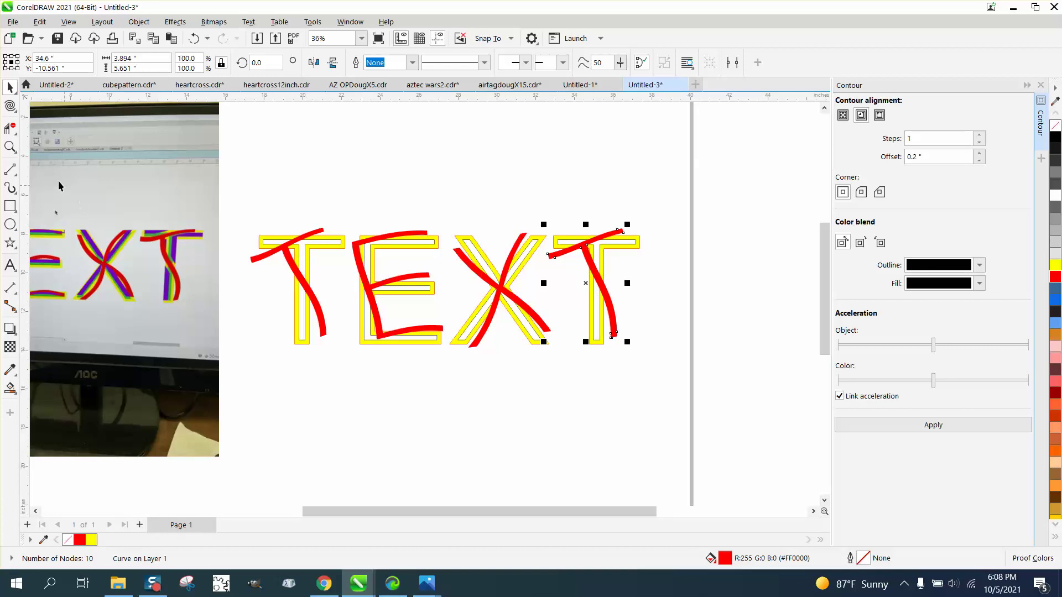
Check the reference lettering's colours up close and Smart Fill the first T's empty inner regions with purple (#9900CC).
click(10, 146)
drag(111, 216, 280, 316)
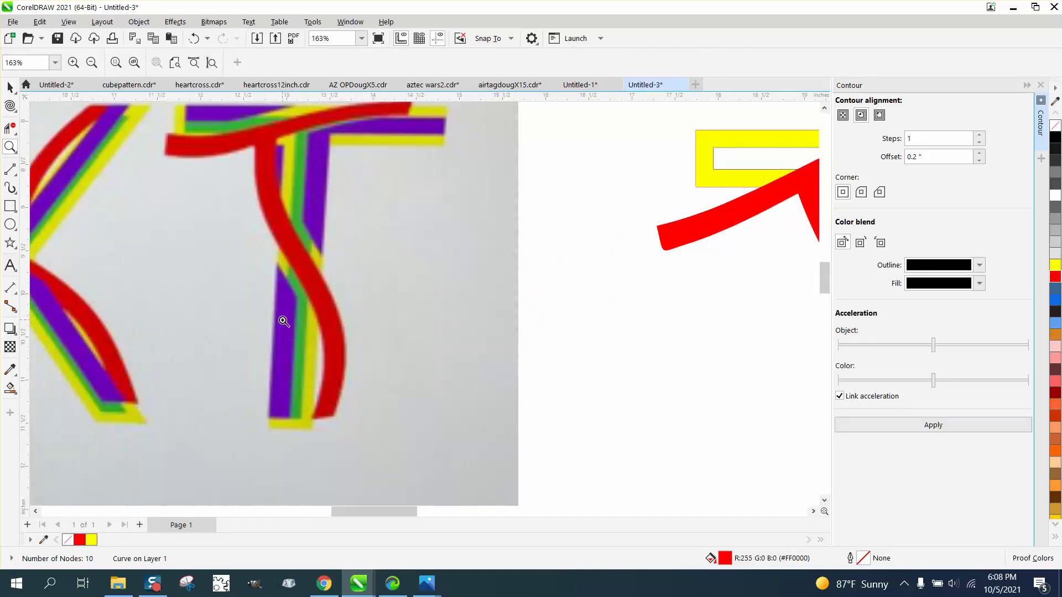
right_click(284, 321)
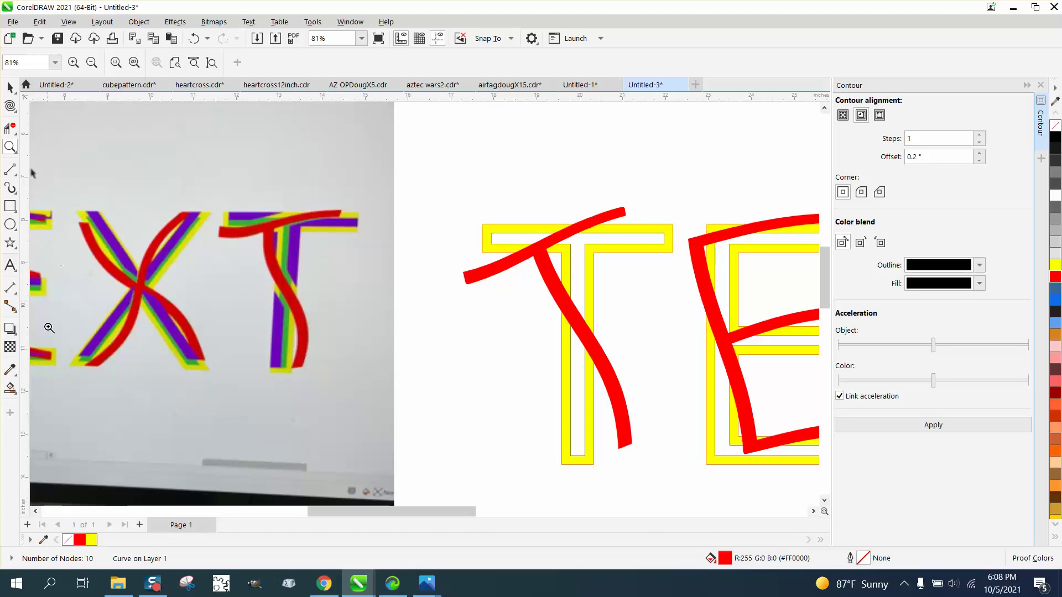
click(10, 387)
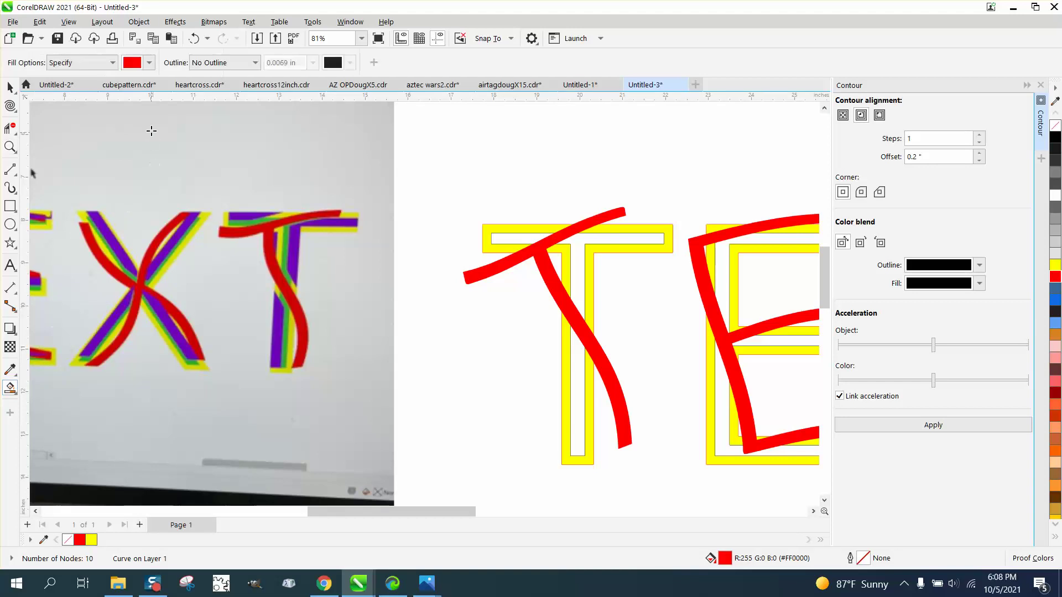
click(149, 64)
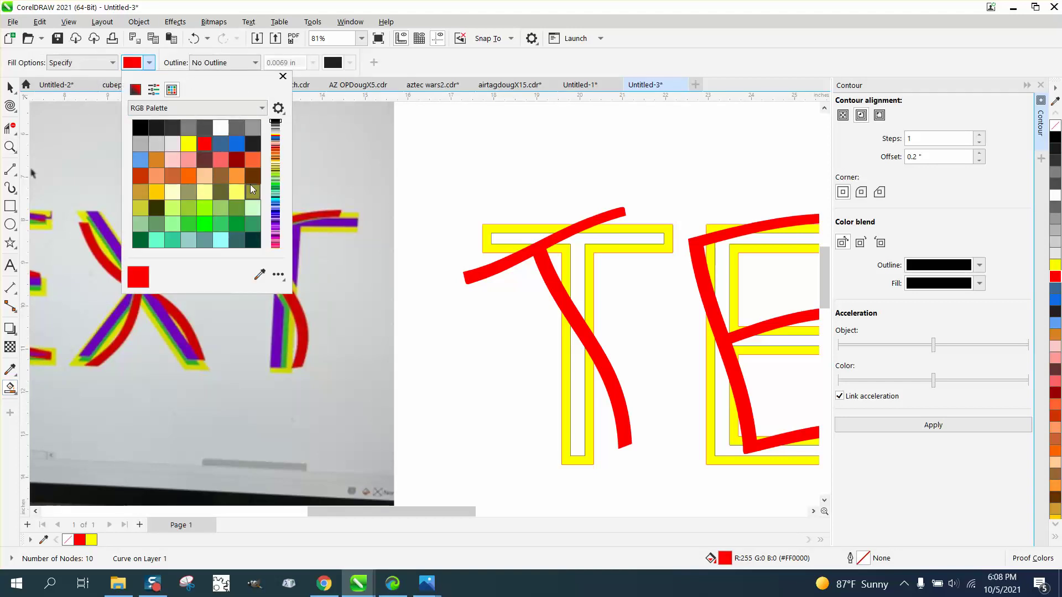
click(275, 244)
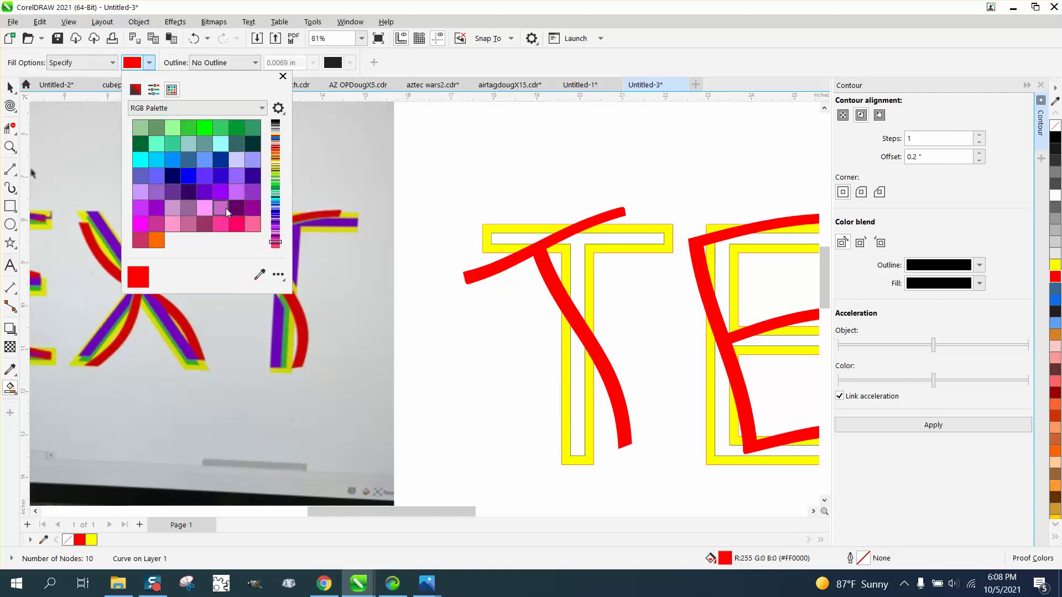
click(156, 210)
click(516, 238)
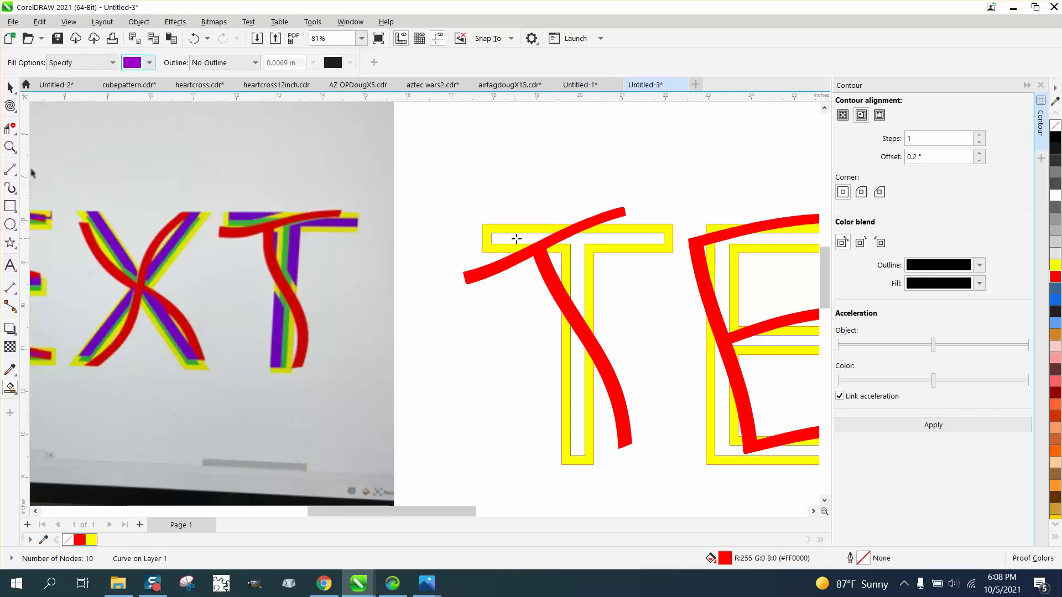
click(520, 239)
click(592, 240)
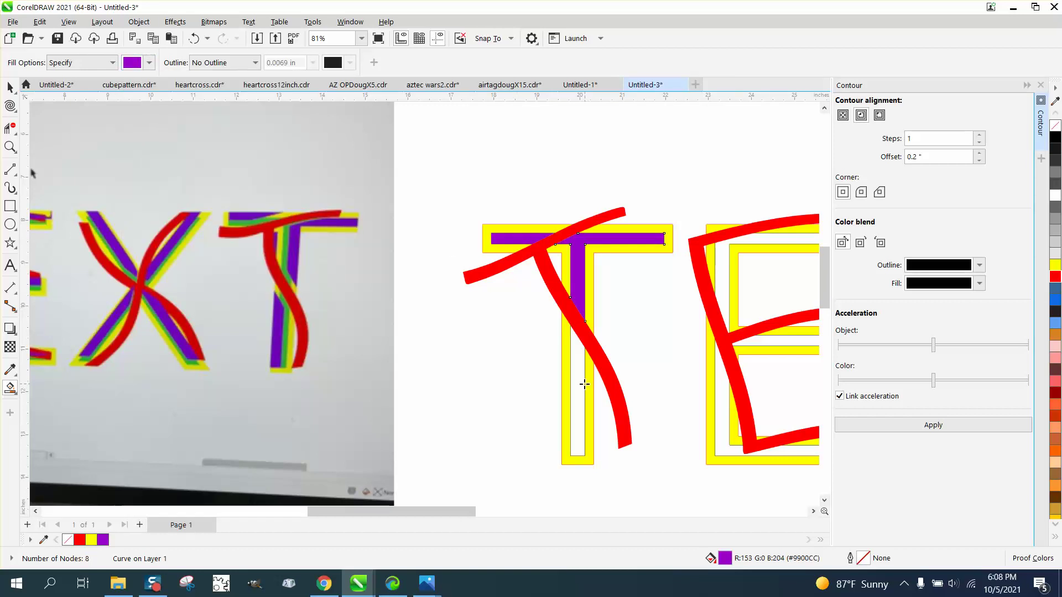
click(581, 383)
Smart Fill the empty inner regions of the E and the X with the same purple.
click(721, 300)
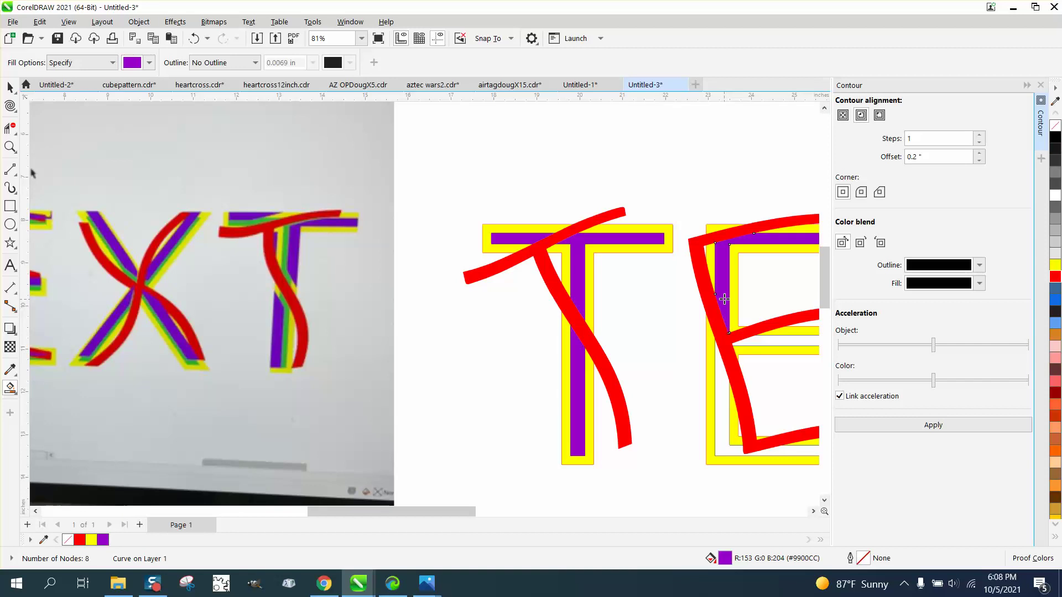
click(775, 342)
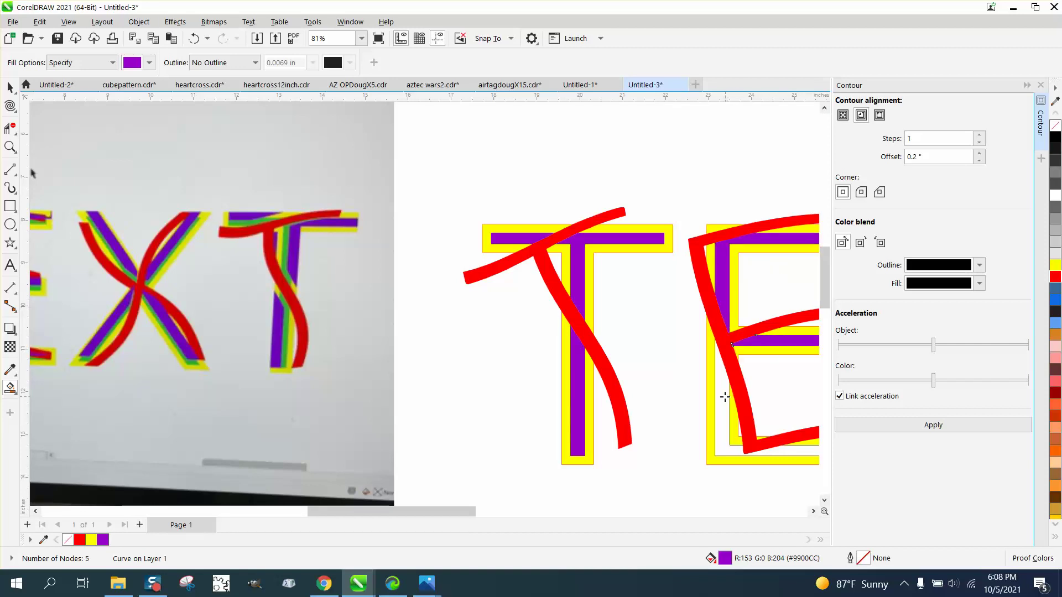
click(726, 396)
scroll(555, 347, down, 3)
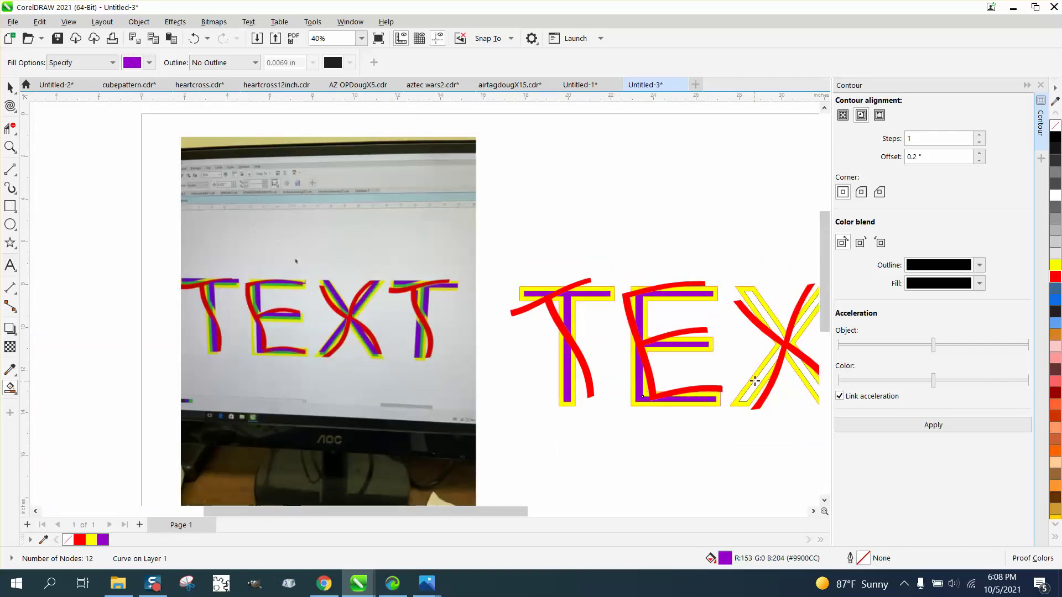
click(757, 382)
click(766, 315)
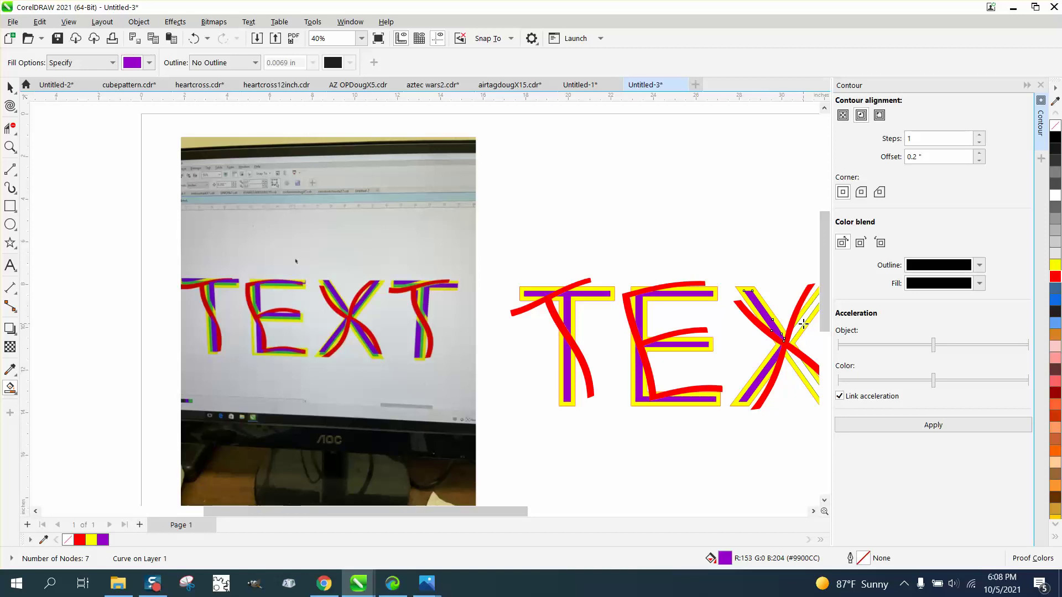
click(803, 323)
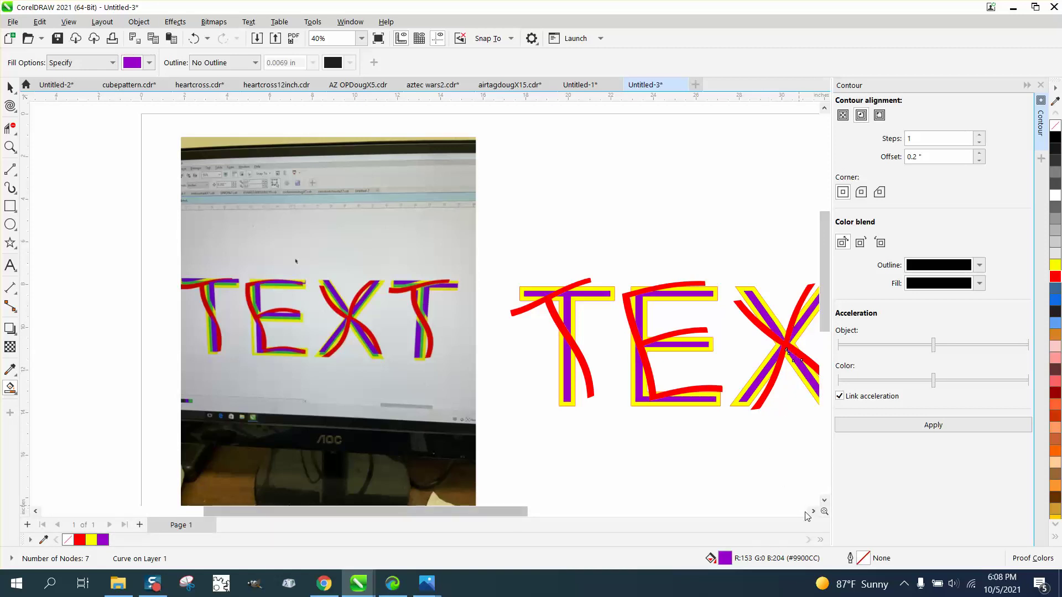
Smart Fill the last T's stem and both crossbar regions with purple, and close the Contour docker.
scroll(808, 514, right, 3)
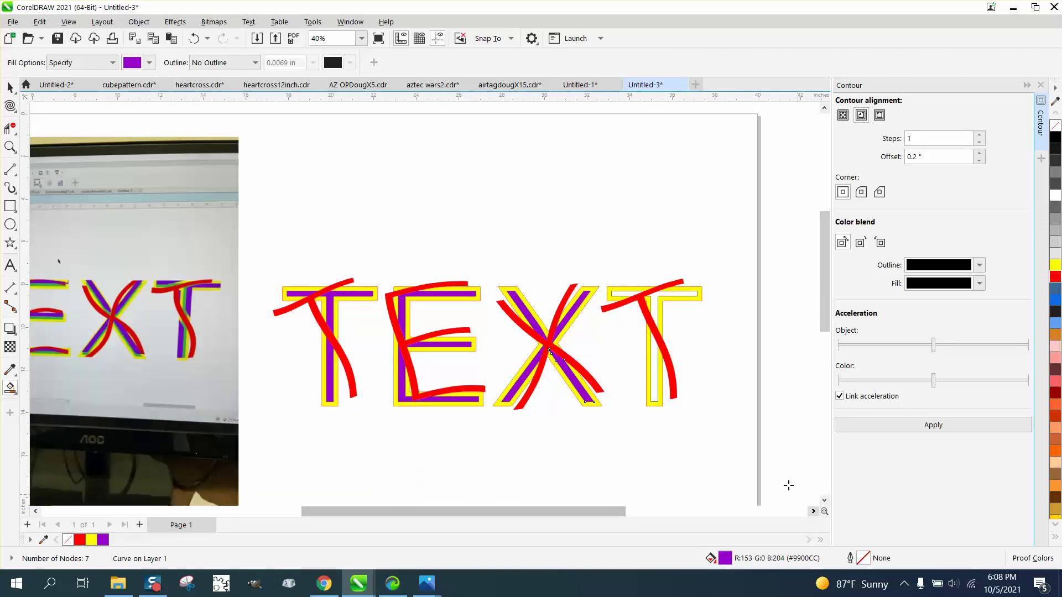
click(656, 362)
click(686, 296)
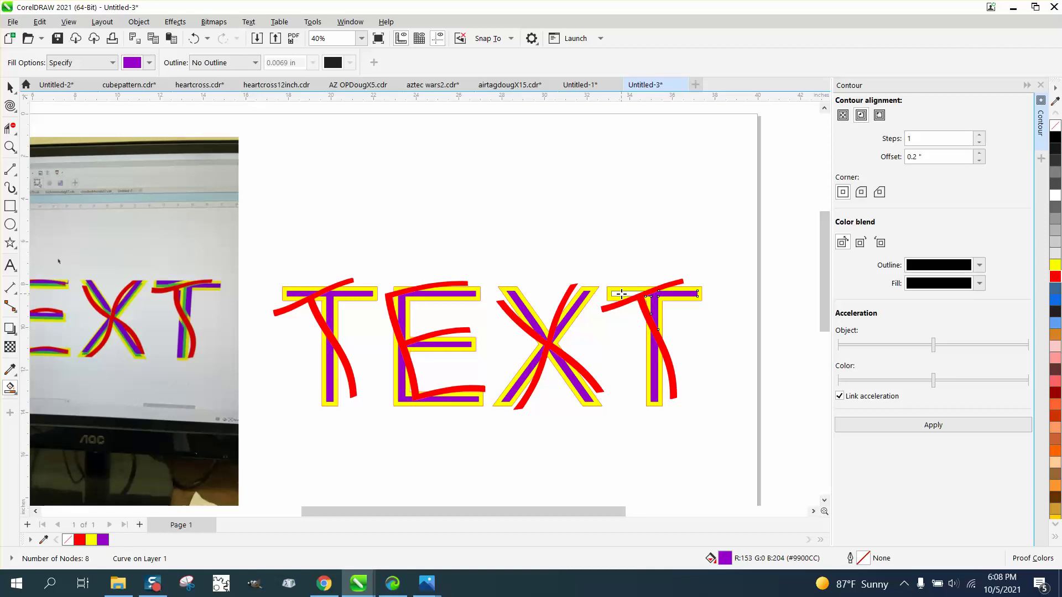
click(621, 295)
click(1040, 85)
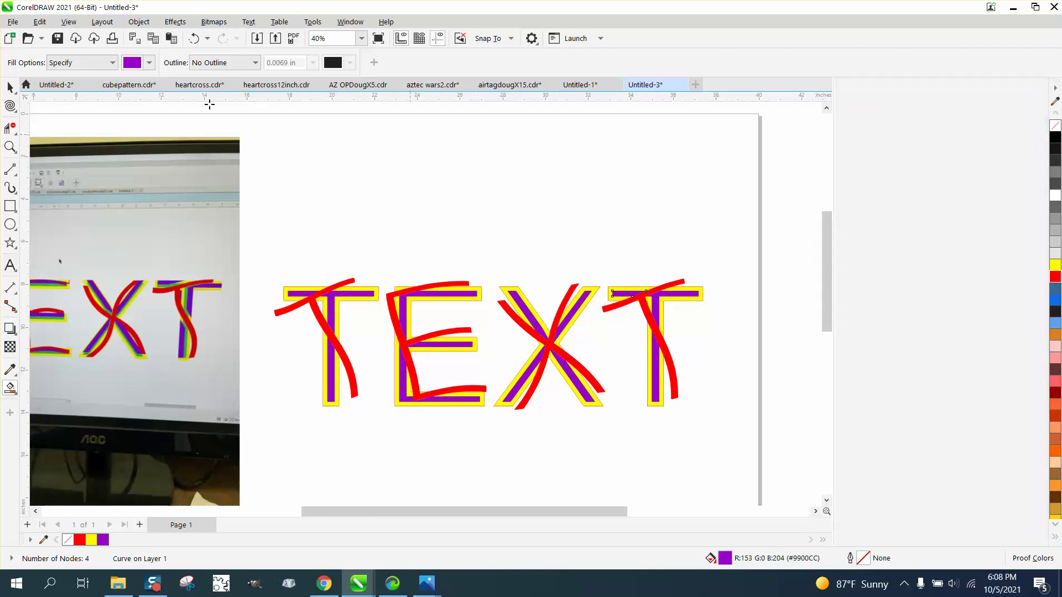
Deselect everything and set the document's nudge distance to 0.2 inches.
key(space)
click(396, 150)
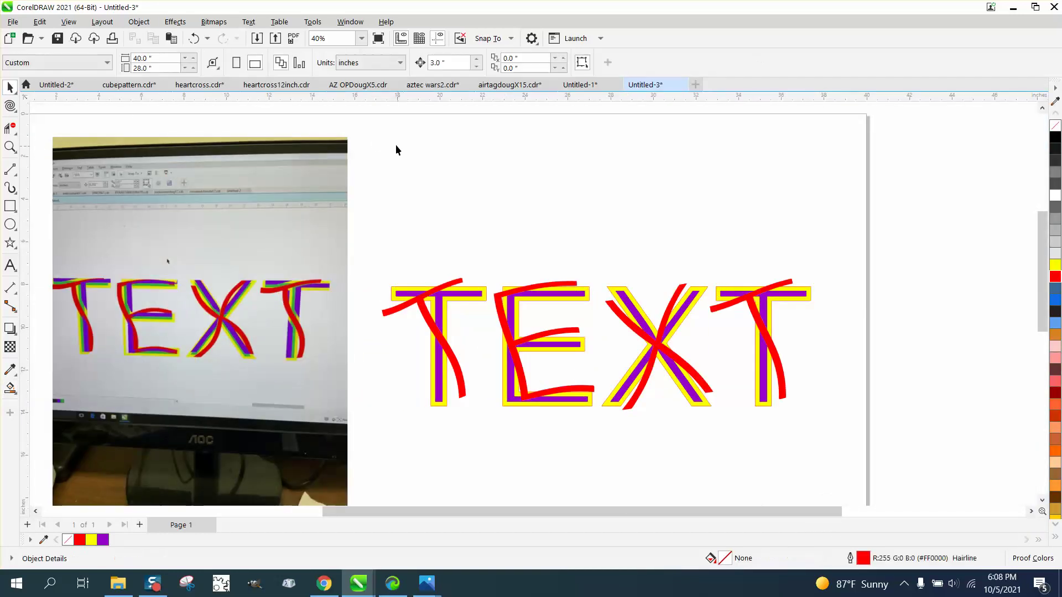
drag(455, 62, 428, 65)
text(.2)
key(Return)
Nudge the first T's two purple crossbar pieces up 0.2 inches and its lower stem piece right 0.2 inches.
click(409, 297)
key(Up)
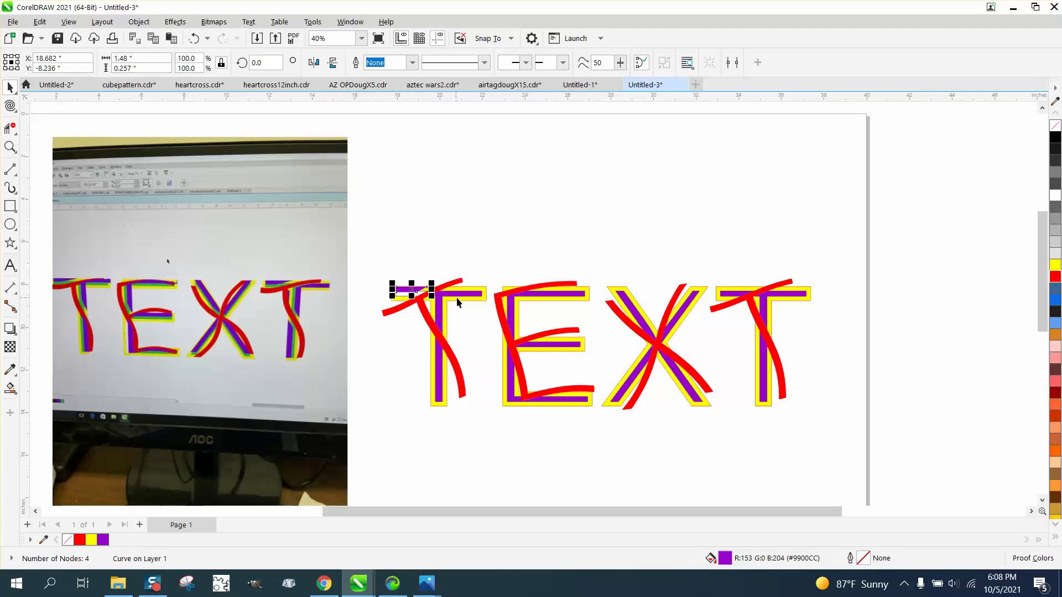
click(461, 300)
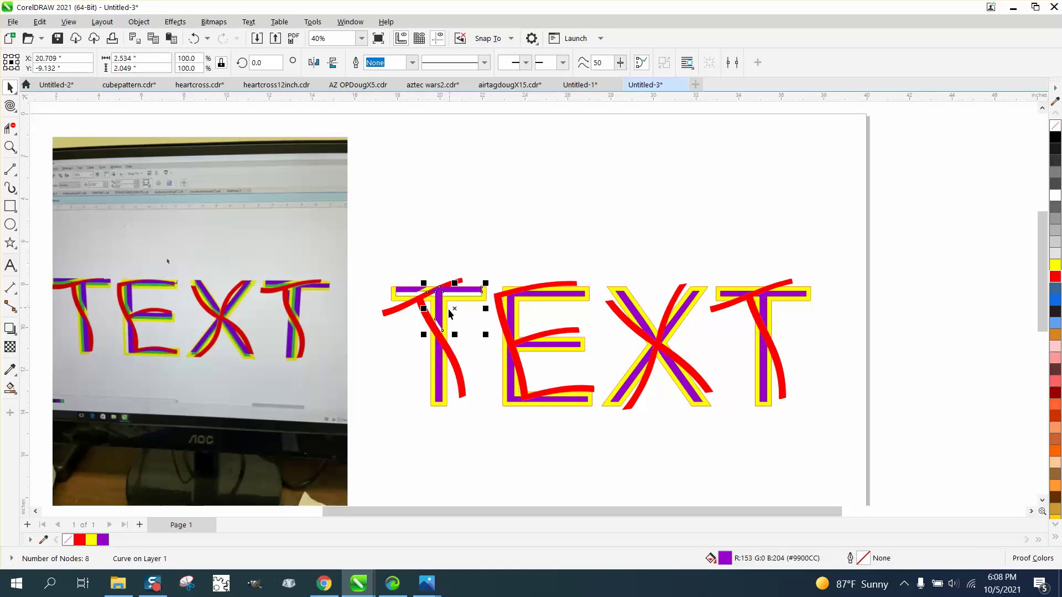
click(436, 362)
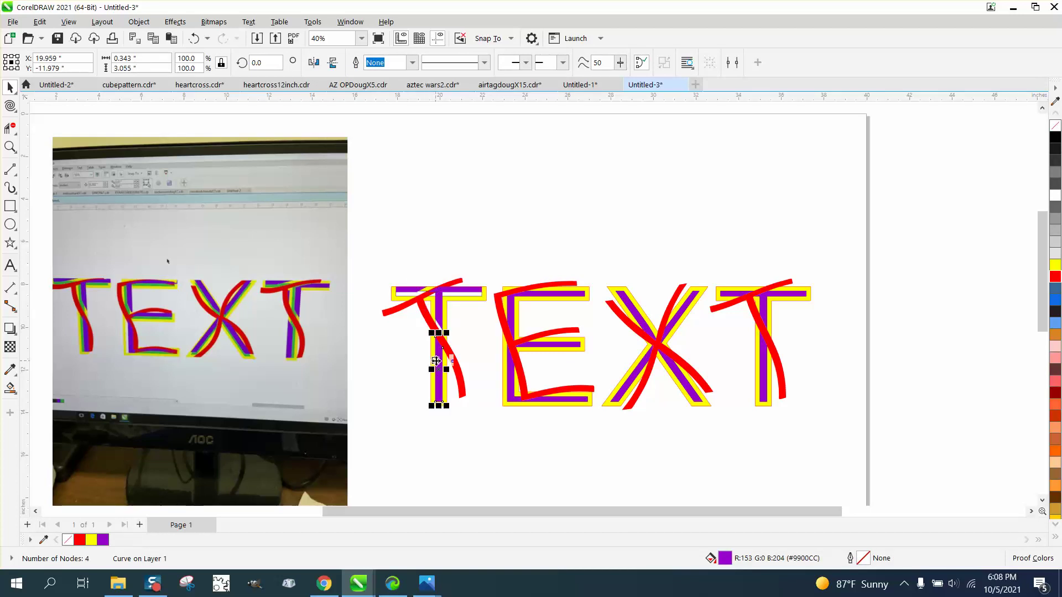
key(Right)
key(Right)
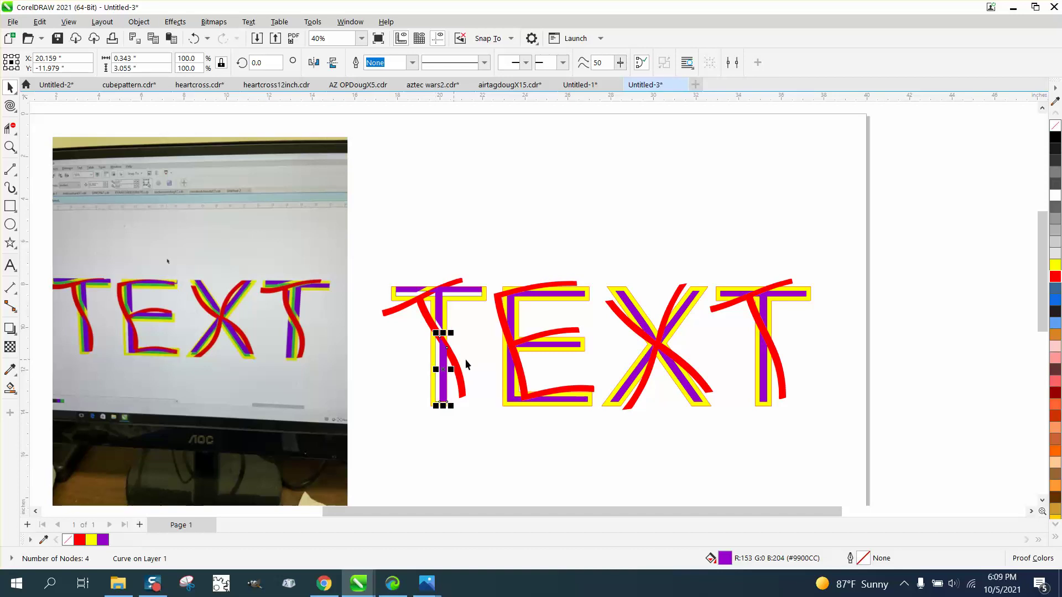
Nudge the E's lower purple piece right and its upper purple piece 0.2 inches up.
click(509, 372)
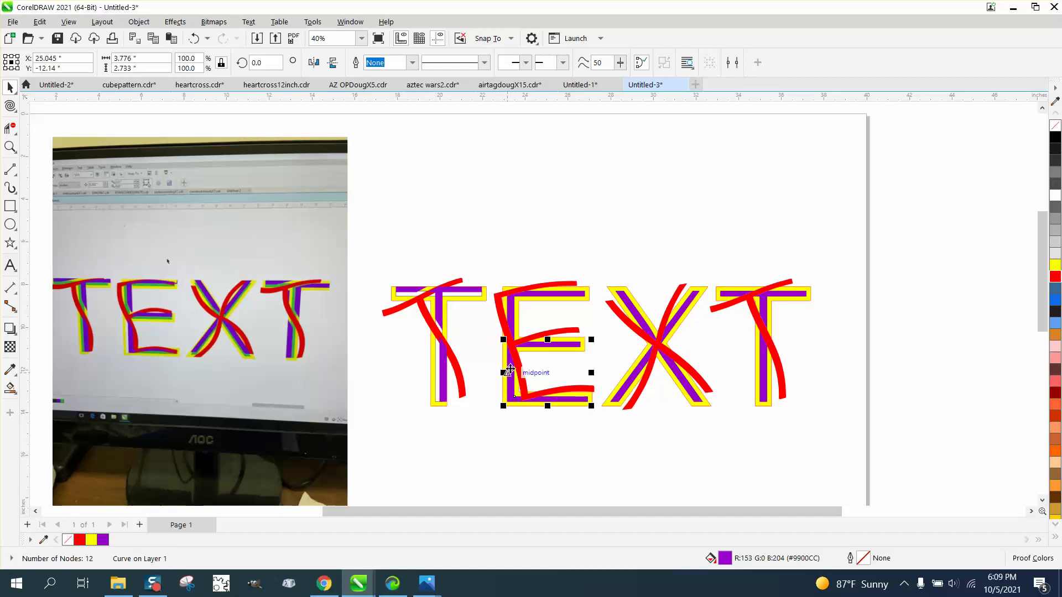
key(Right)
key(Right)
click(543, 298)
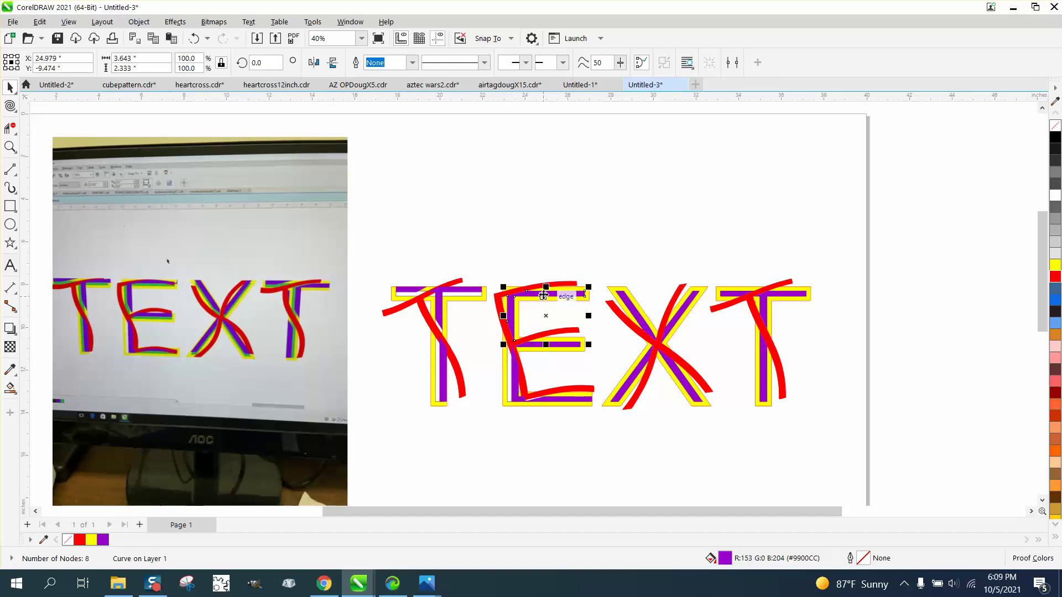
key(Up)
key(Up)
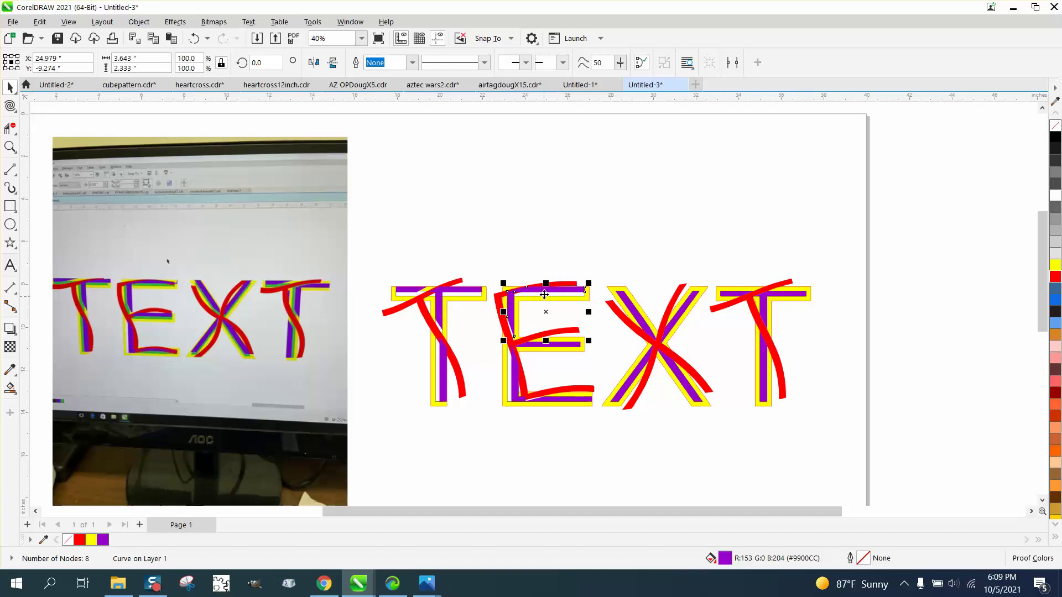
Nudge the E's purple middle bar 0.2 inches right and 0.2 inches down.
click(557, 346)
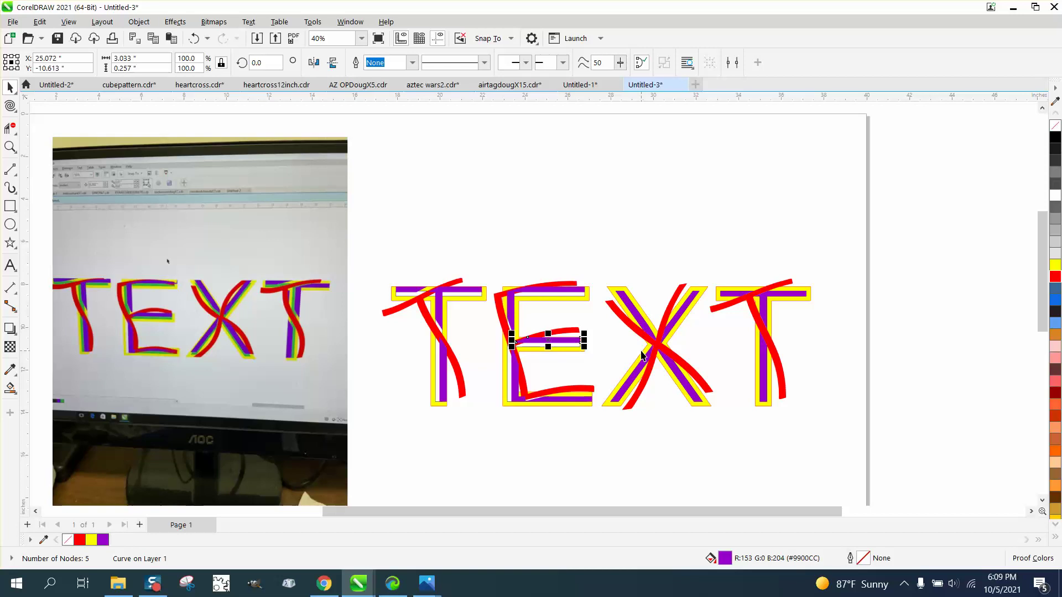
key(Right)
key(Right)
key(Down)
key(Down)
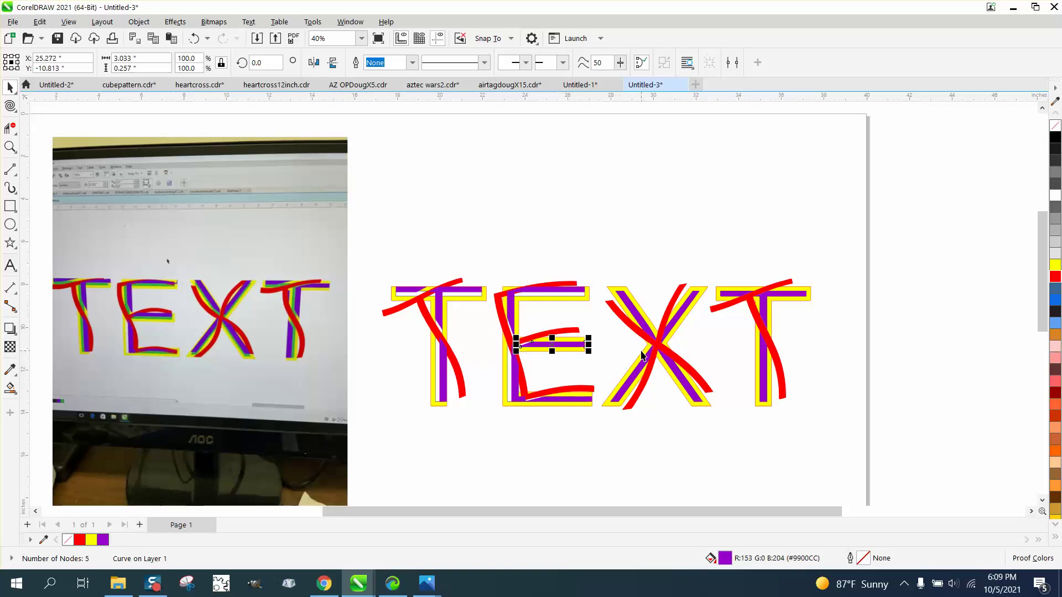
key(Down)
key(Down)
key(Down)
key(Down)
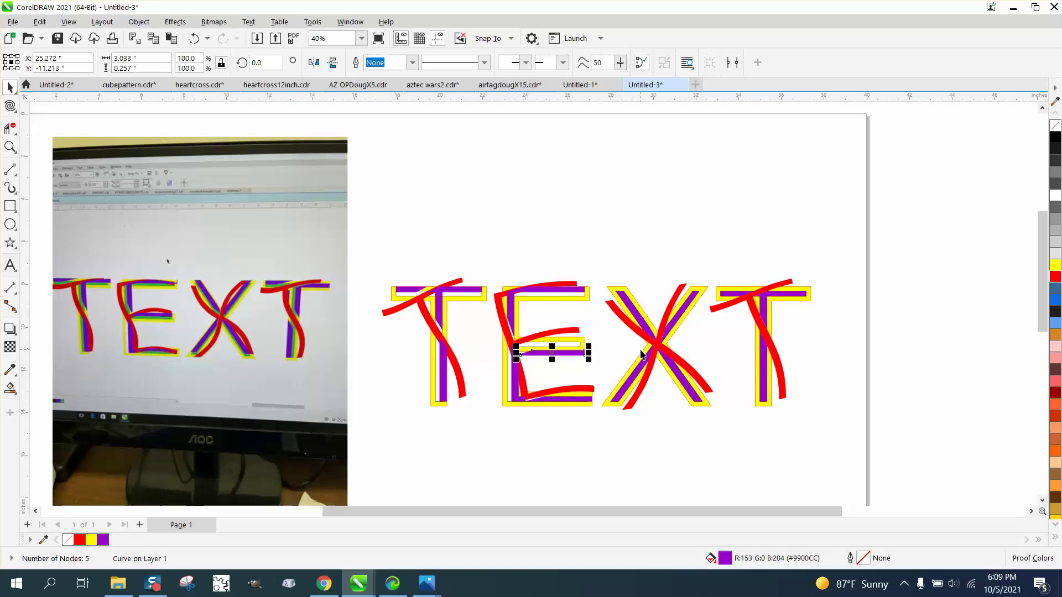
key(Up)
key(Up)
key(Up)
key(Up)
Nudge the E's purple middle bar another 0.2 inches right.
key(Right)
key(Right)
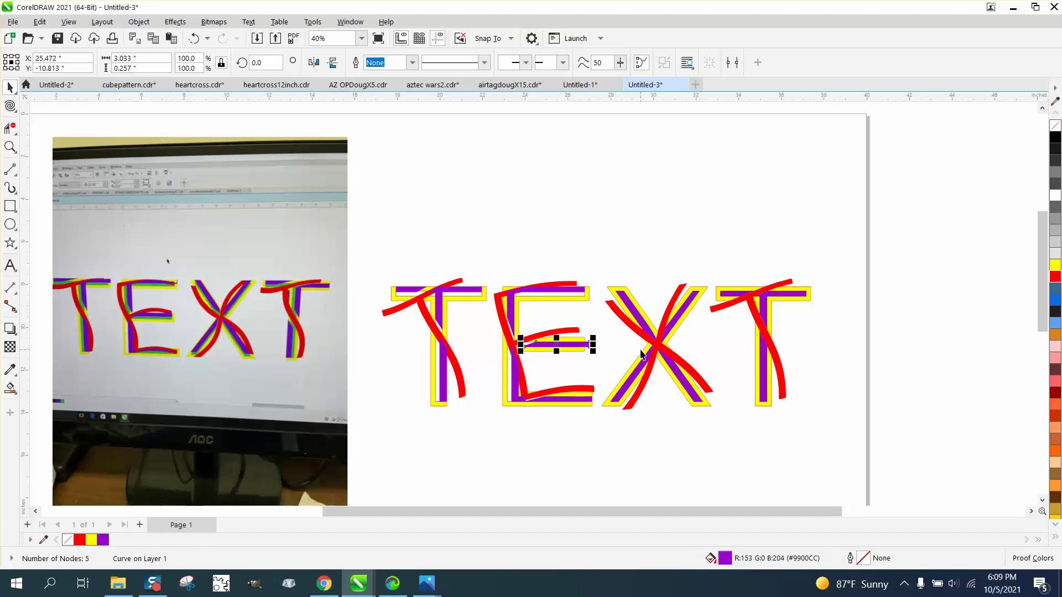
Nudge each of the X's four purple arm pieces slightly off-centre within the yellow outline.
click(639, 318)
click(679, 317)
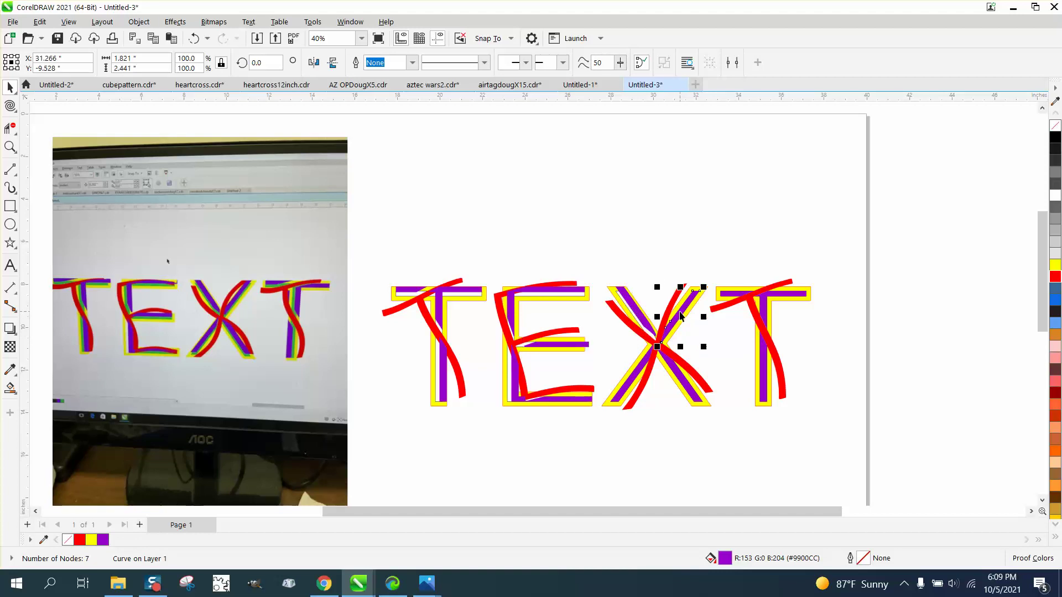
click(680, 381)
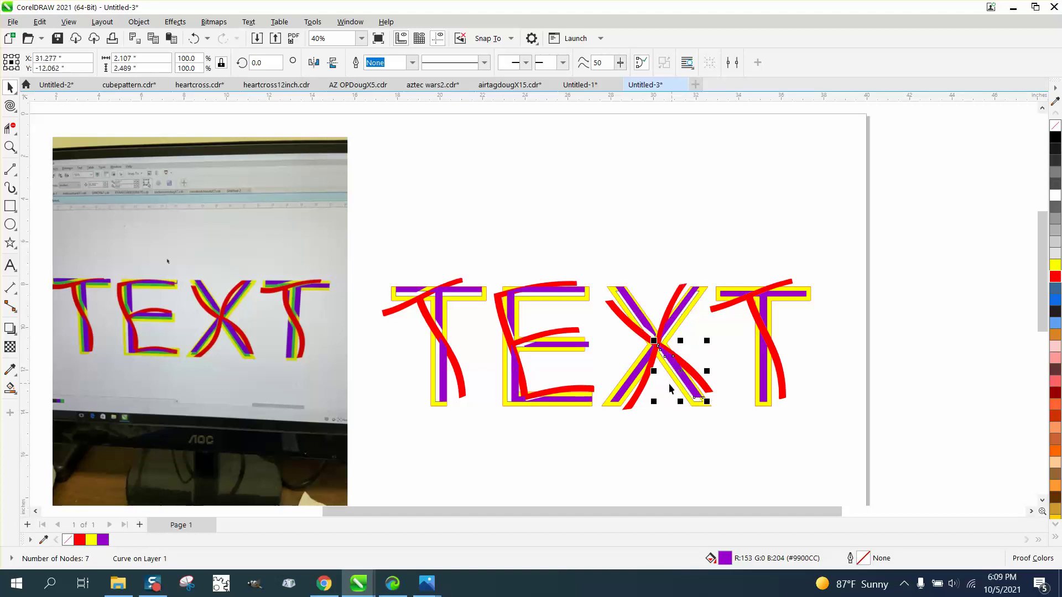
click(630, 387)
Nudge the last T's lower purple stem piece left and both of its purple crossbar pieces up 0.2 inches.
click(762, 371)
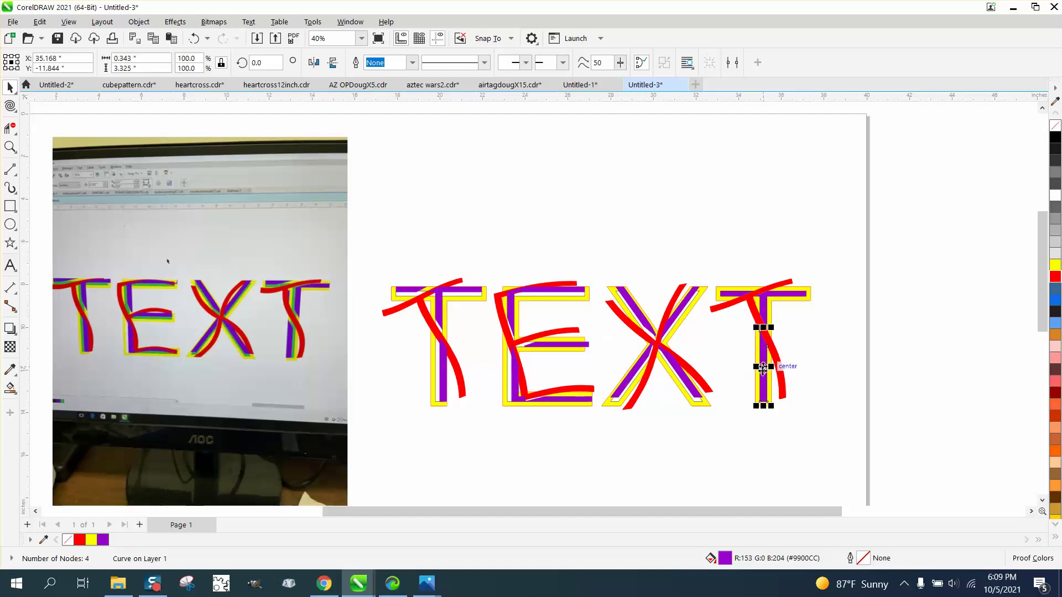
click(782, 292)
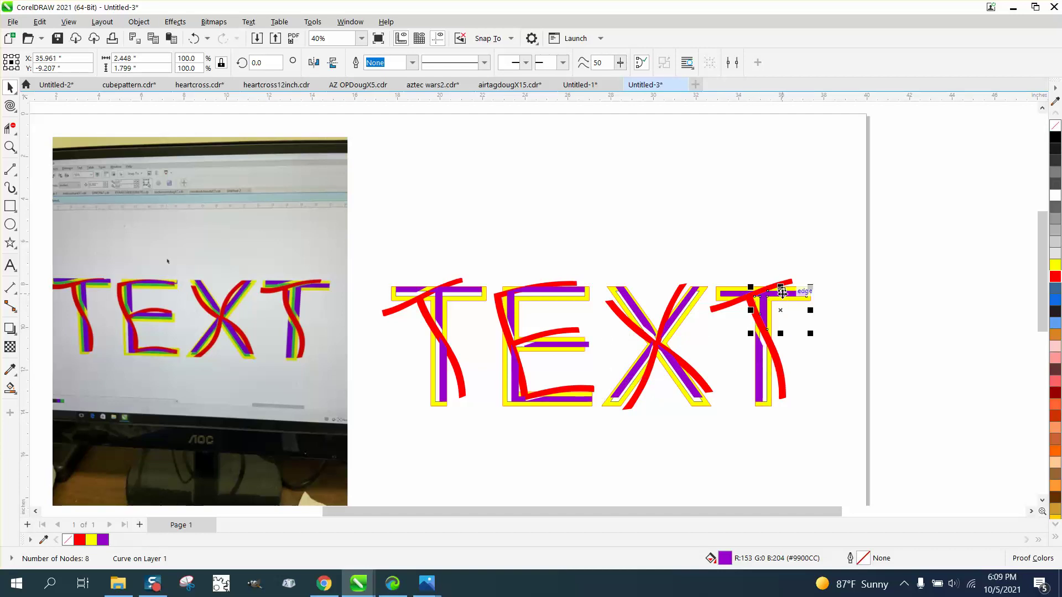
click(735, 294)
key(Up)
key(Up)
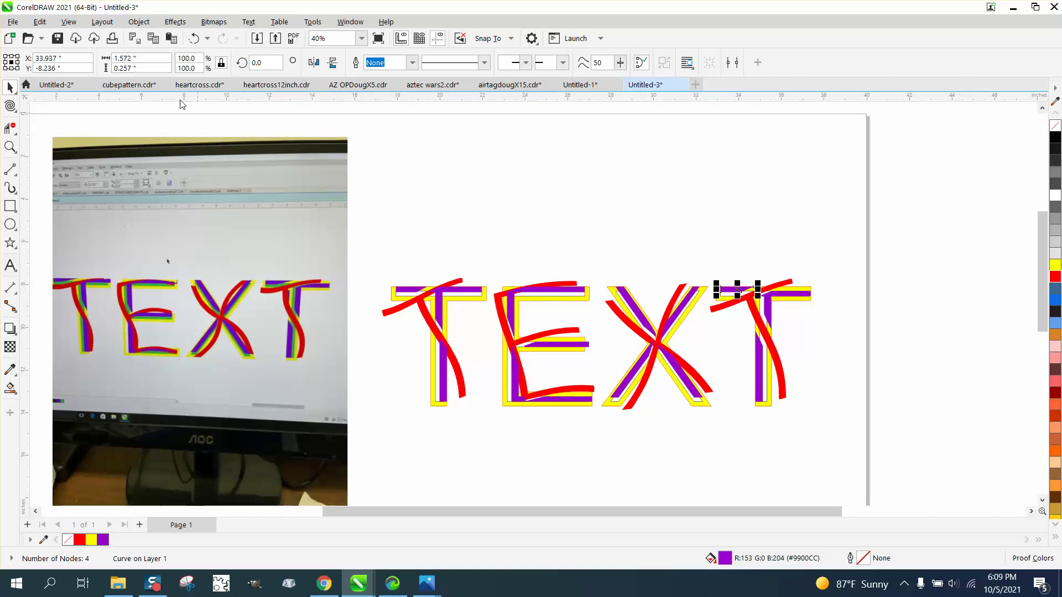
Smart Fill the white gaps in the first T's crossbar and stem with bright green (#00FF00), no outline.
click(10, 388)
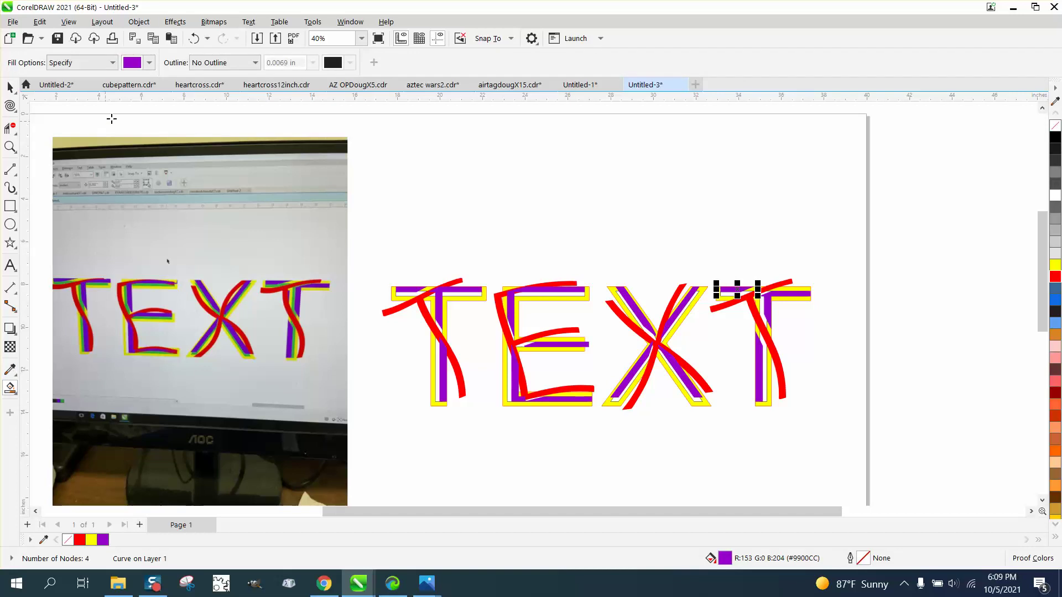
click(149, 63)
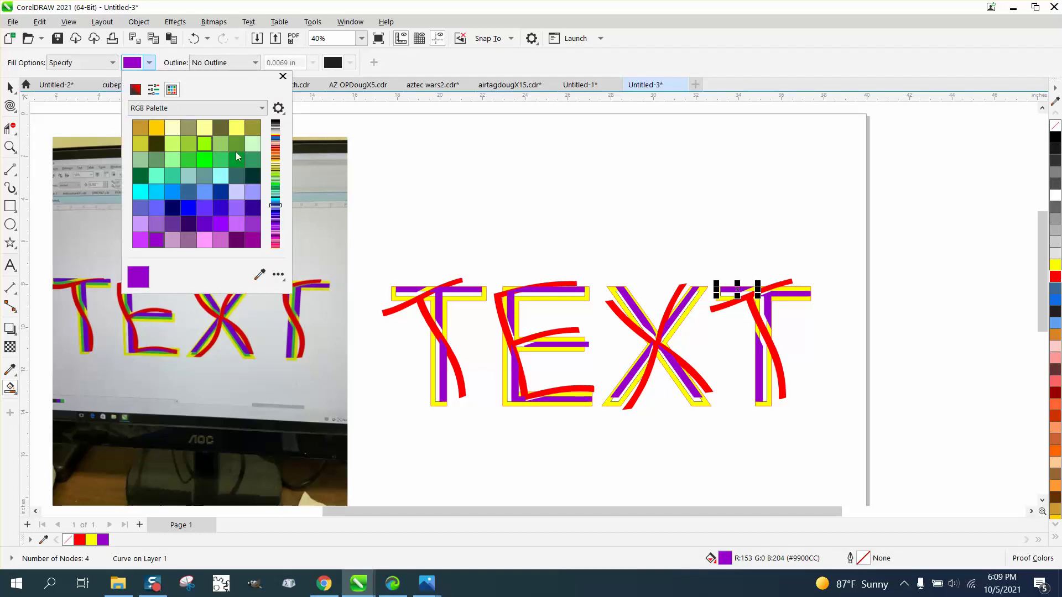
click(206, 161)
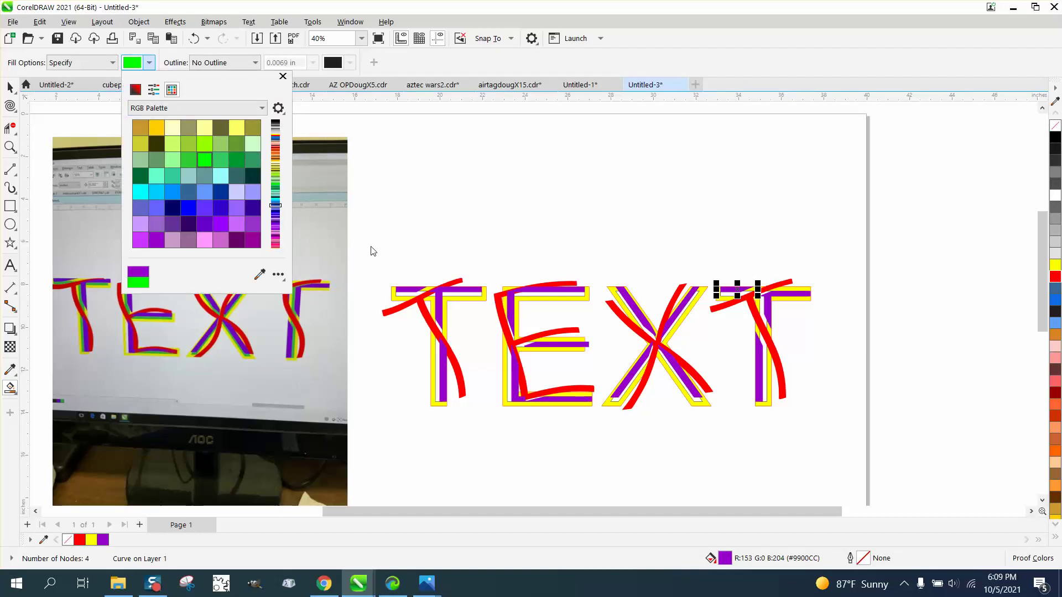
click(410, 299)
click(411, 295)
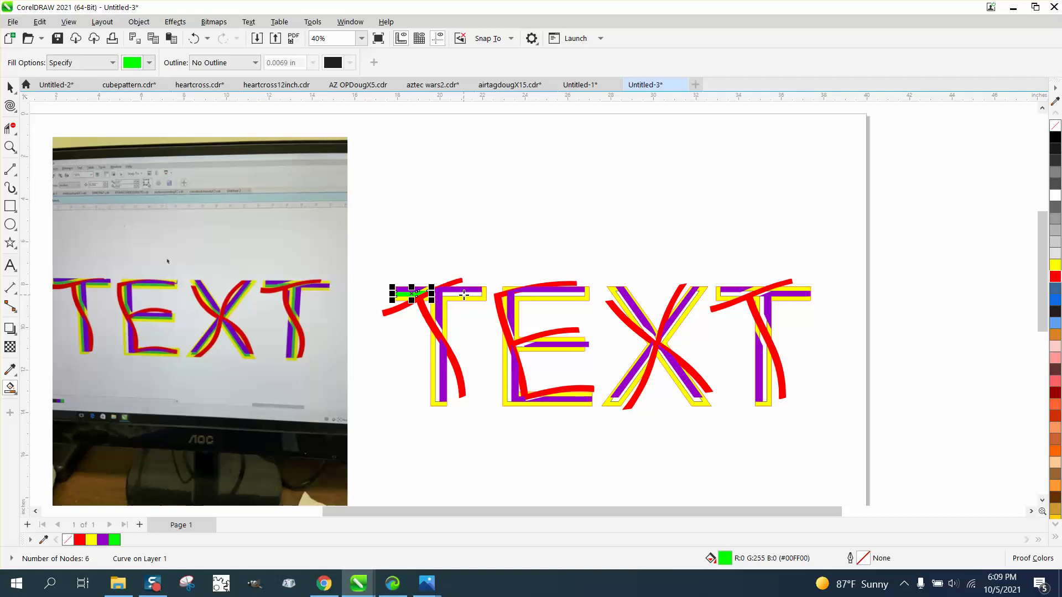
click(464, 294)
click(437, 348)
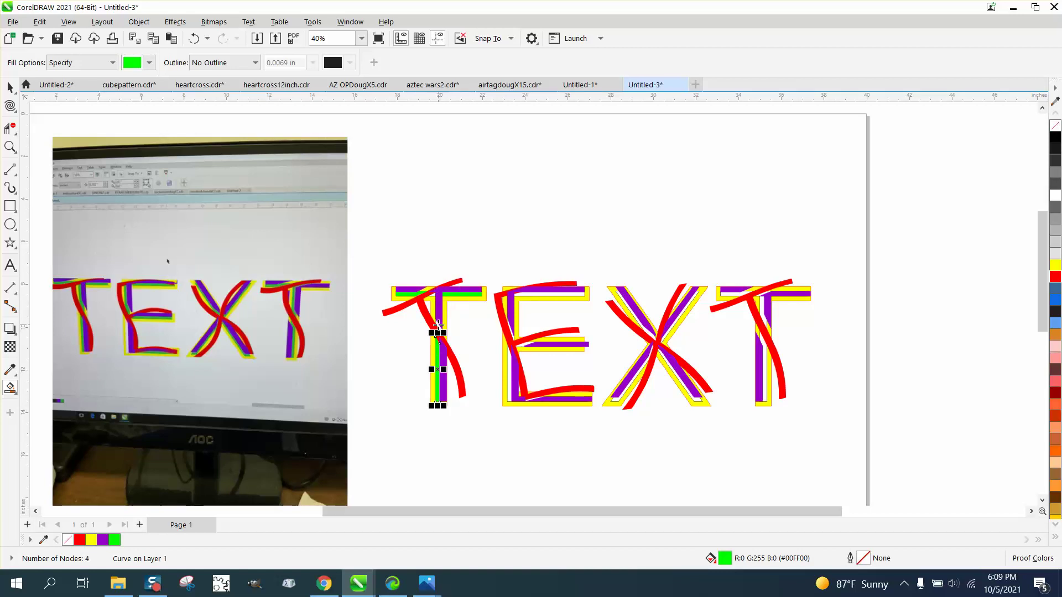
click(438, 325)
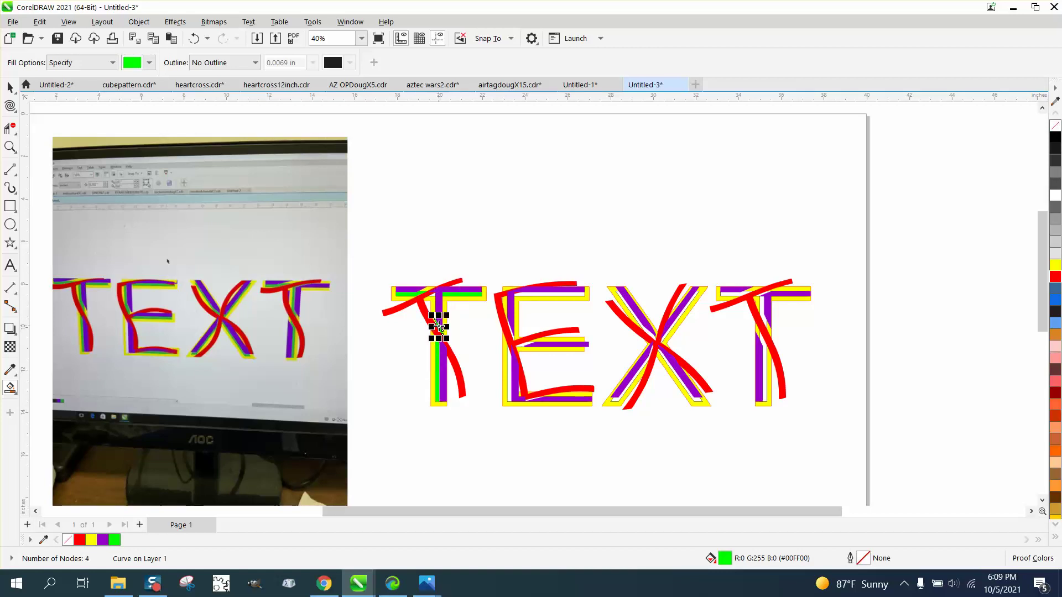
Smart Fill the gaps in the E's top bar, middle bar and stem green, plus the sliver at the first T's junction.
click(526, 294)
click(522, 345)
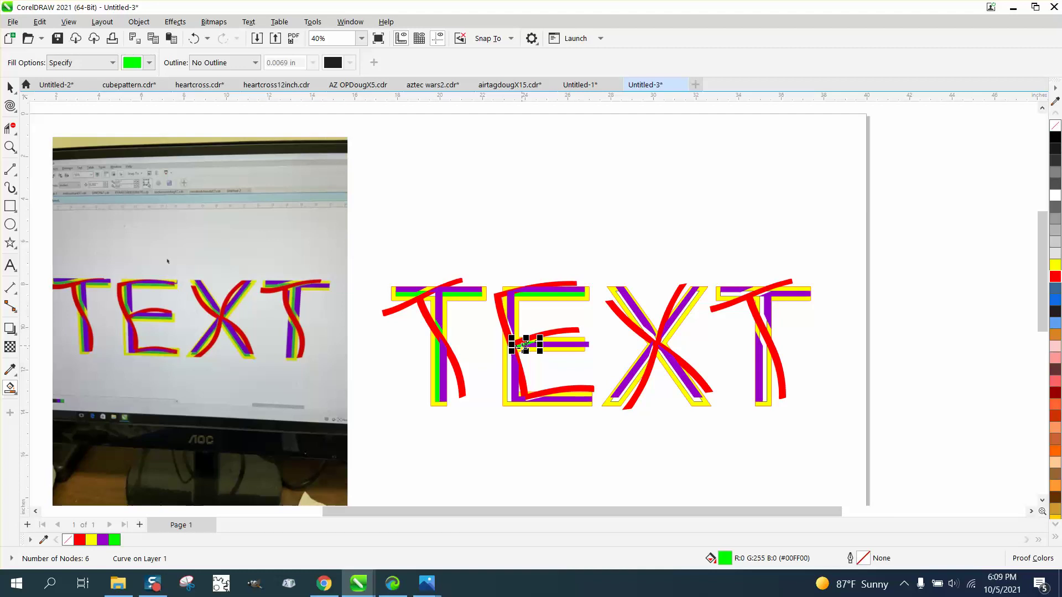
click(509, 364)
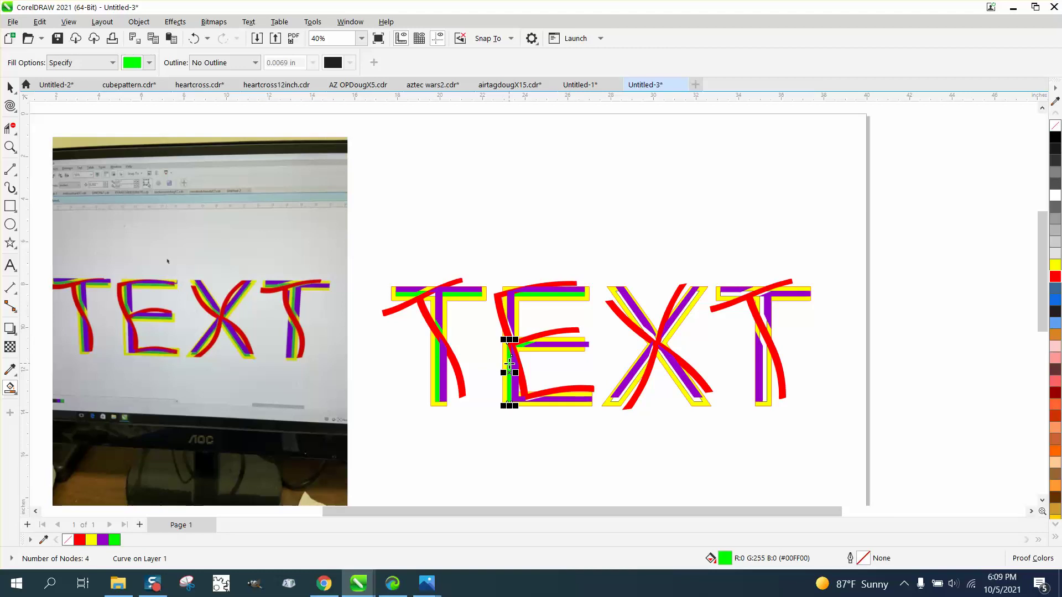
click(10, 146)
drag(465, 294, 622, 420)
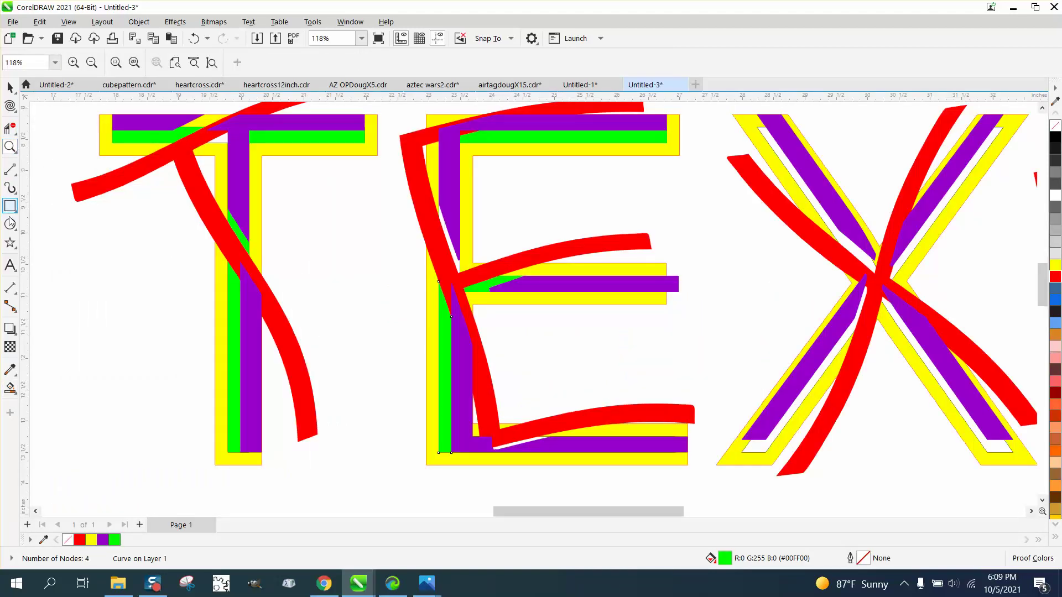
click(10, 388)
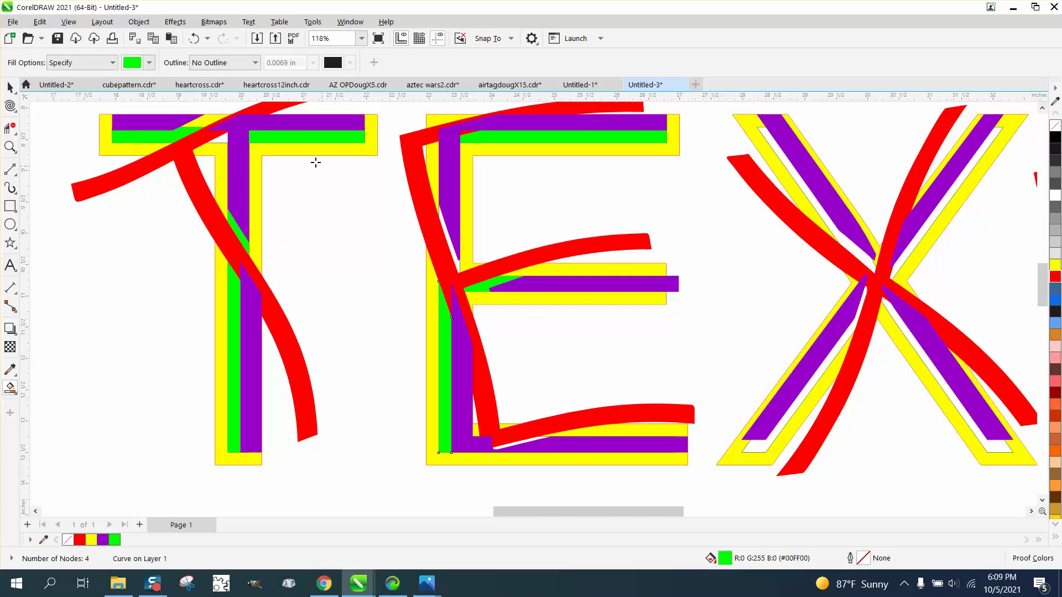
click(224, 140)
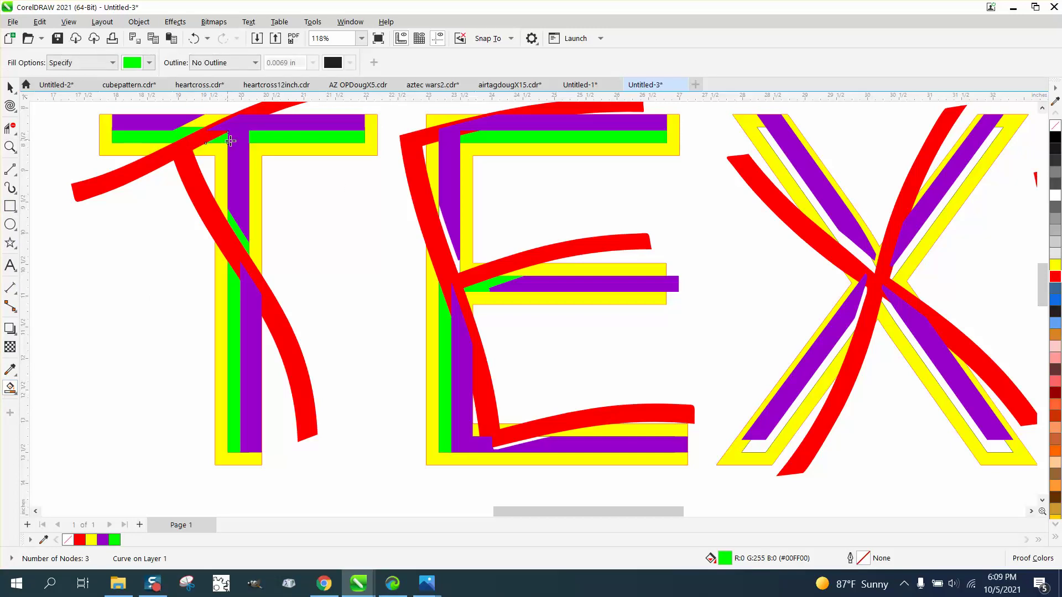
click(444, 225)
Smart Fill the white gaps beside the purple pieces in all four arms of the X green.
click(815, 201)
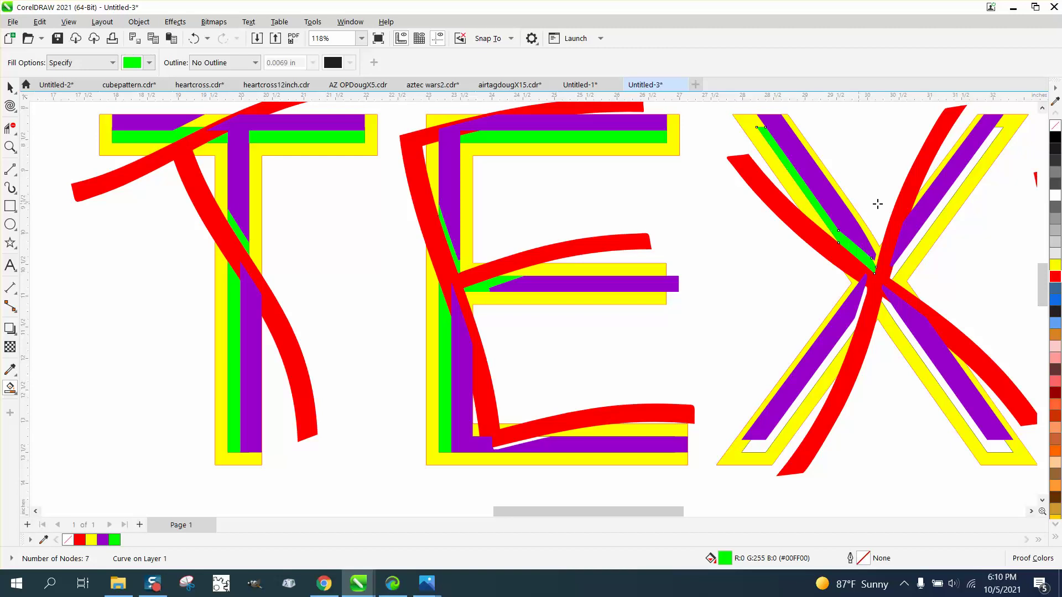
click(938, 210)
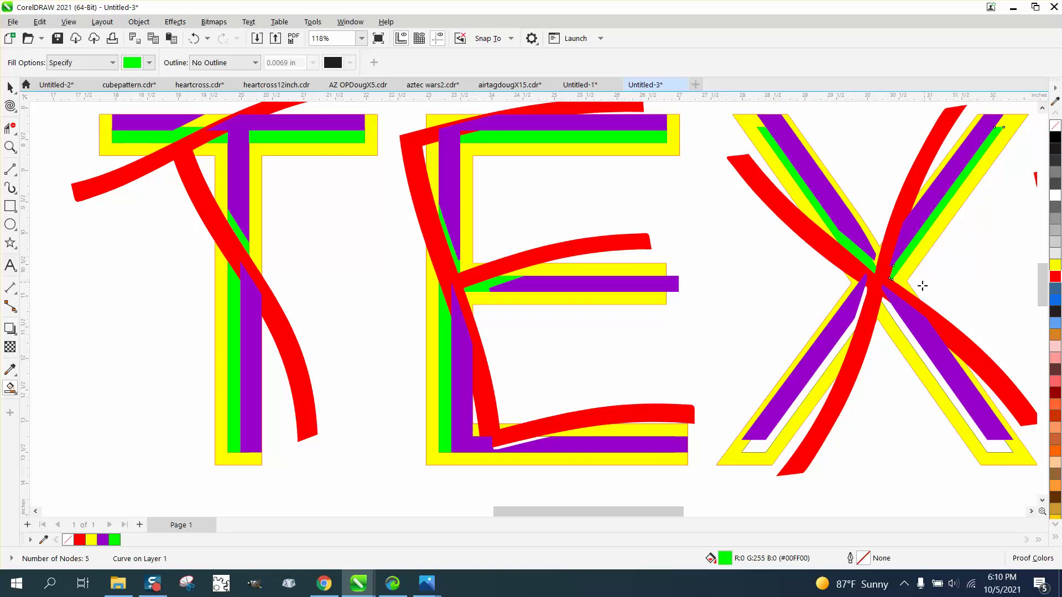
click(864, 301)
click(885, 310)
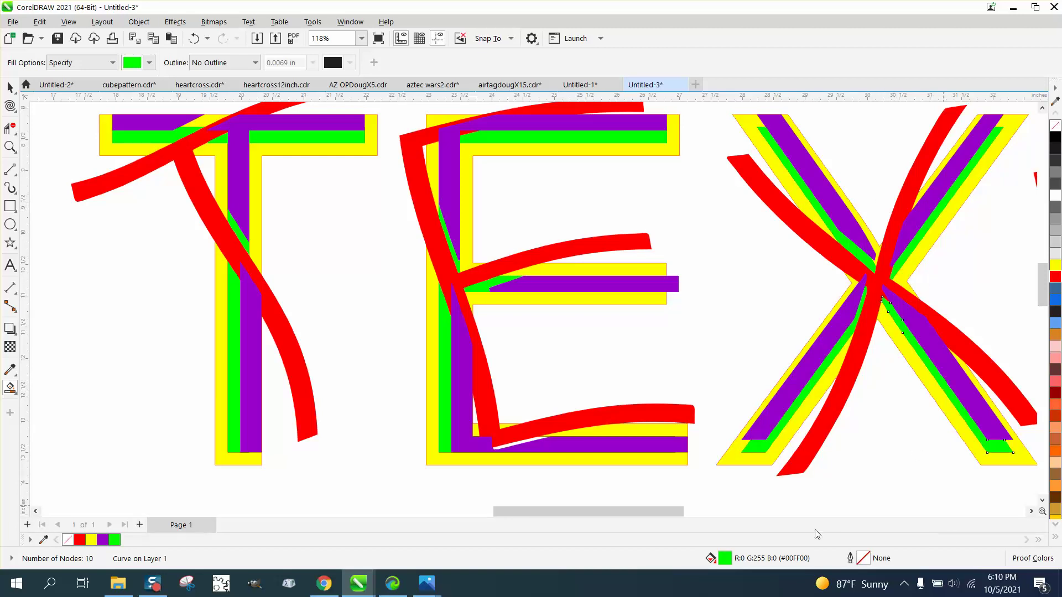
Smart Fill the white gaps in the last T's stem and crossbar green.
drag(671, 509, 755, 513)
click(768, 417)
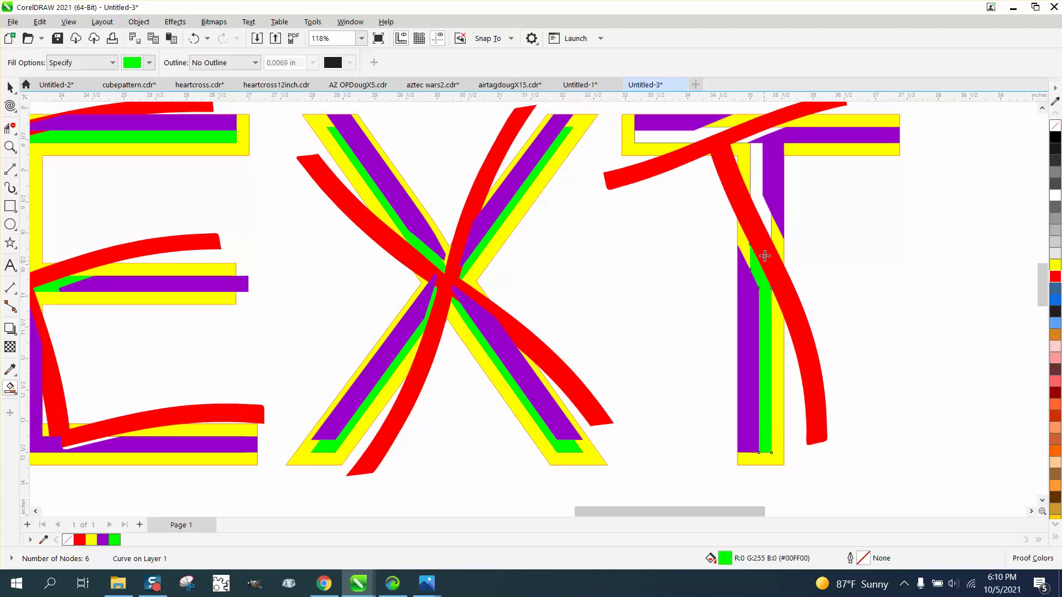
click(767, 222)
click(758, 138)
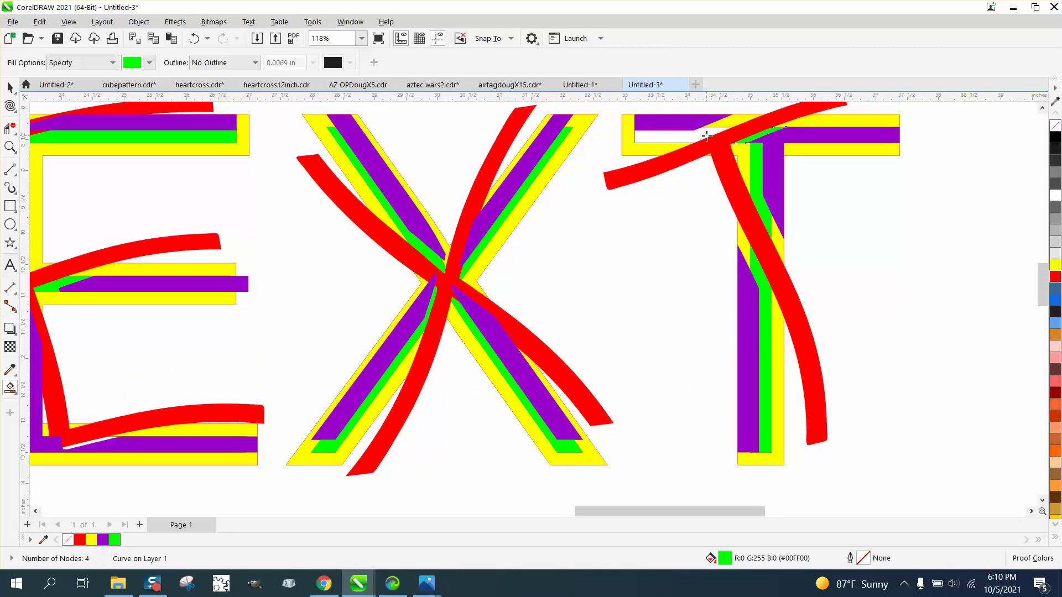
click(706, 136)
Compare the green-filled TEXT lettering with the reference photo and inspect all four letters up close.
scroll(720, 227, down, 4)
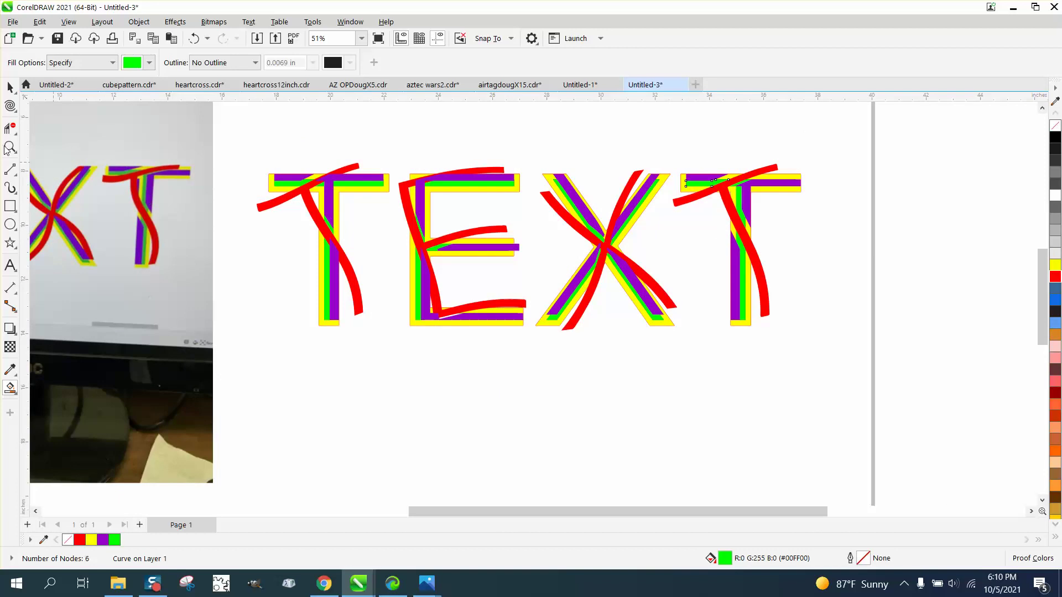
click(10, 88)
scroll(318, 251, down, 2)
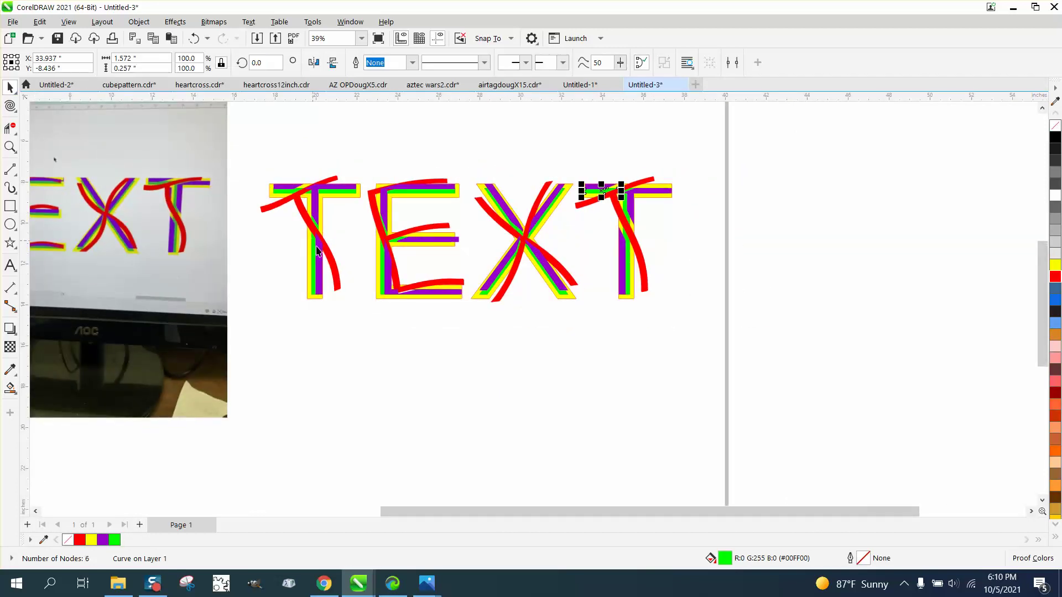
scroll(614, 236, down, 1)
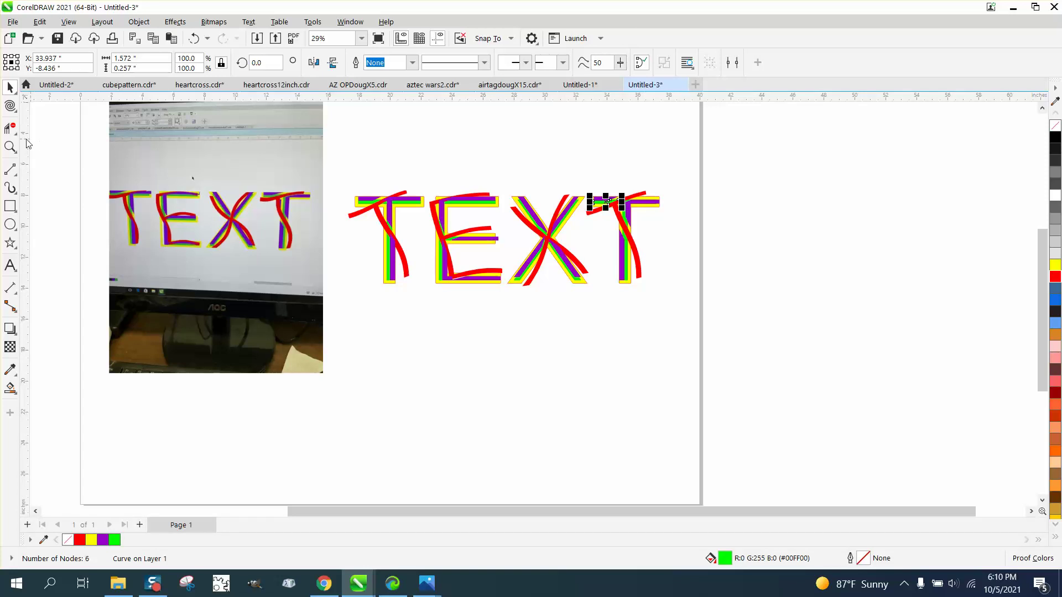
click(10, 147)
drag(337, 169, 759, 348)
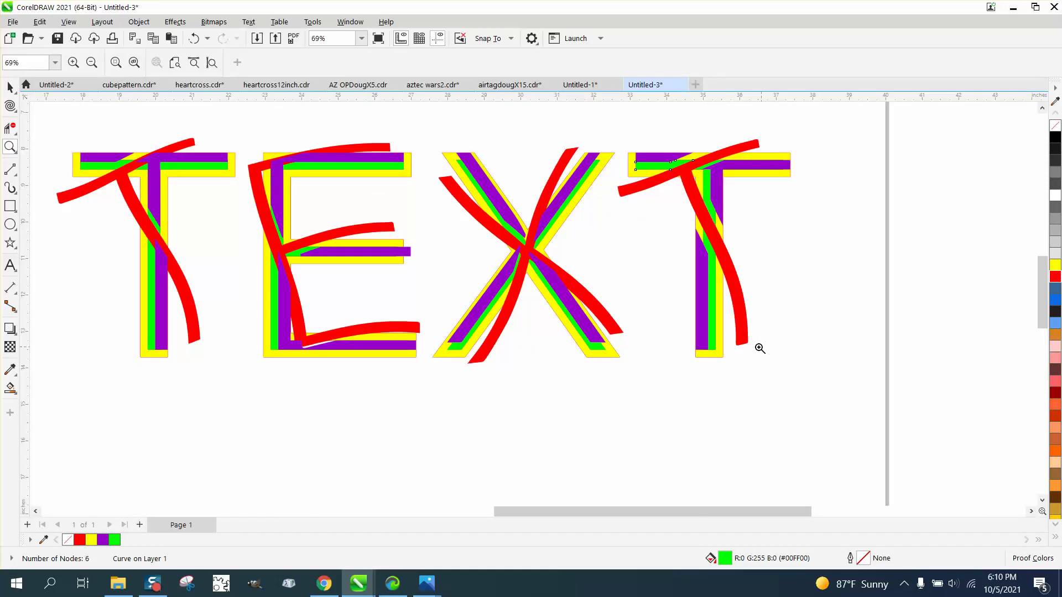